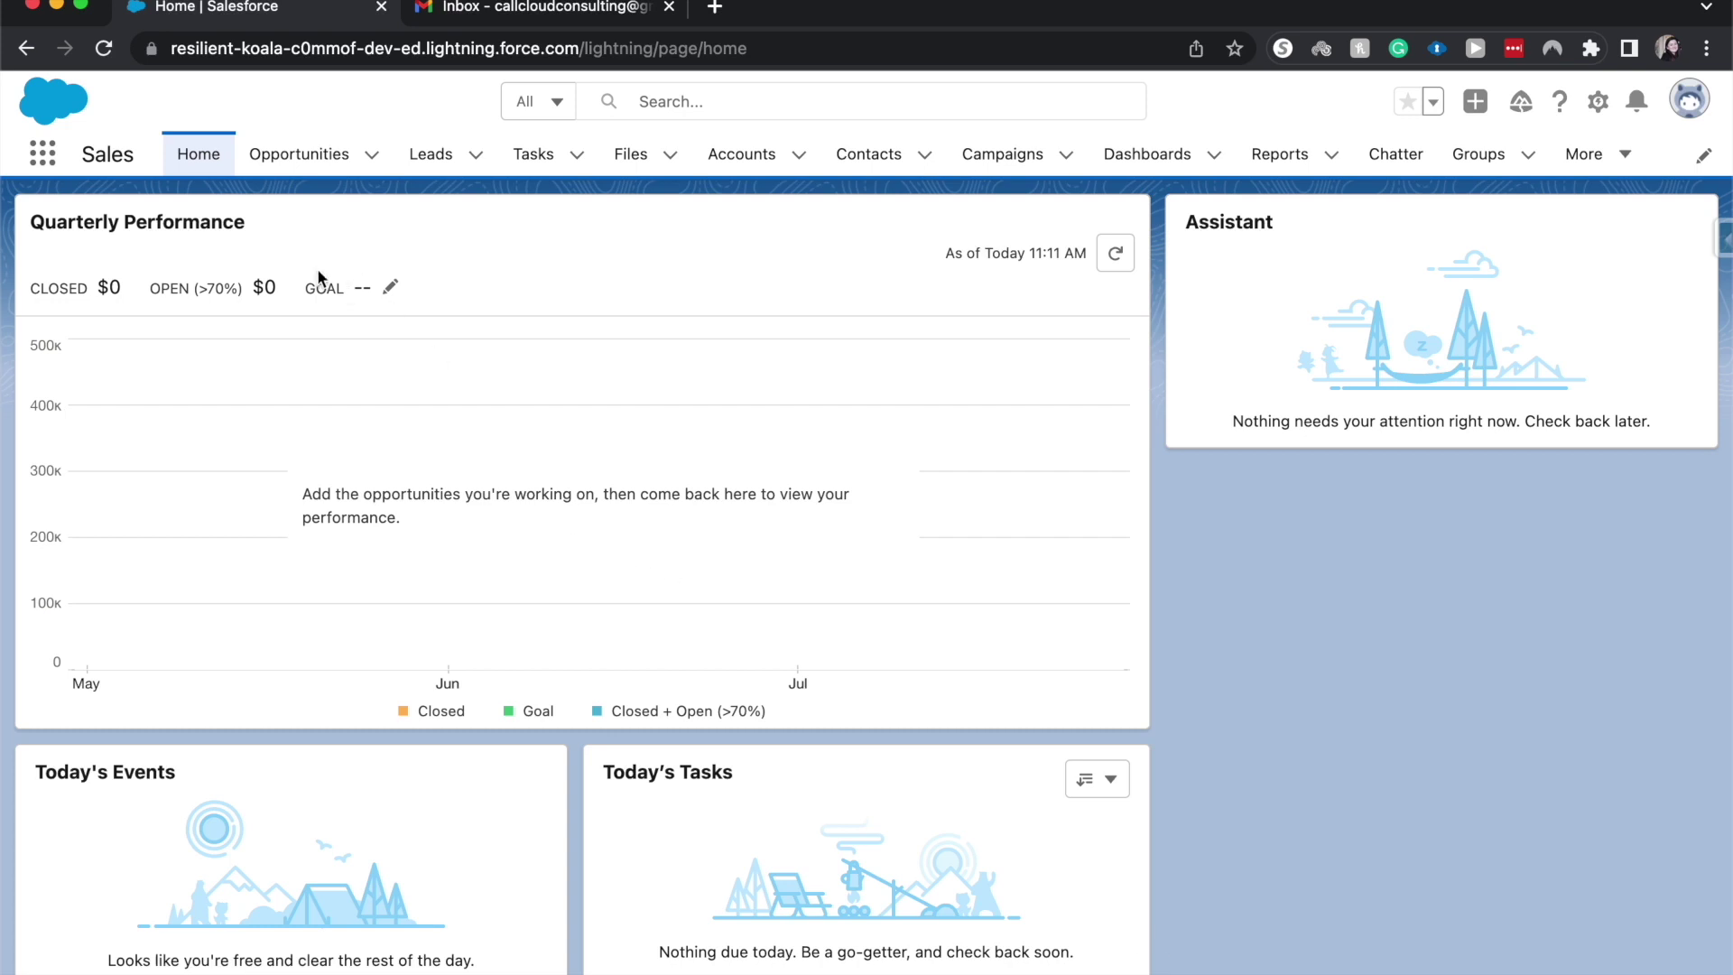
Step: Open the Dickenson Mobile Generators opportunity from the Opportunities list
left_click(299, 161)
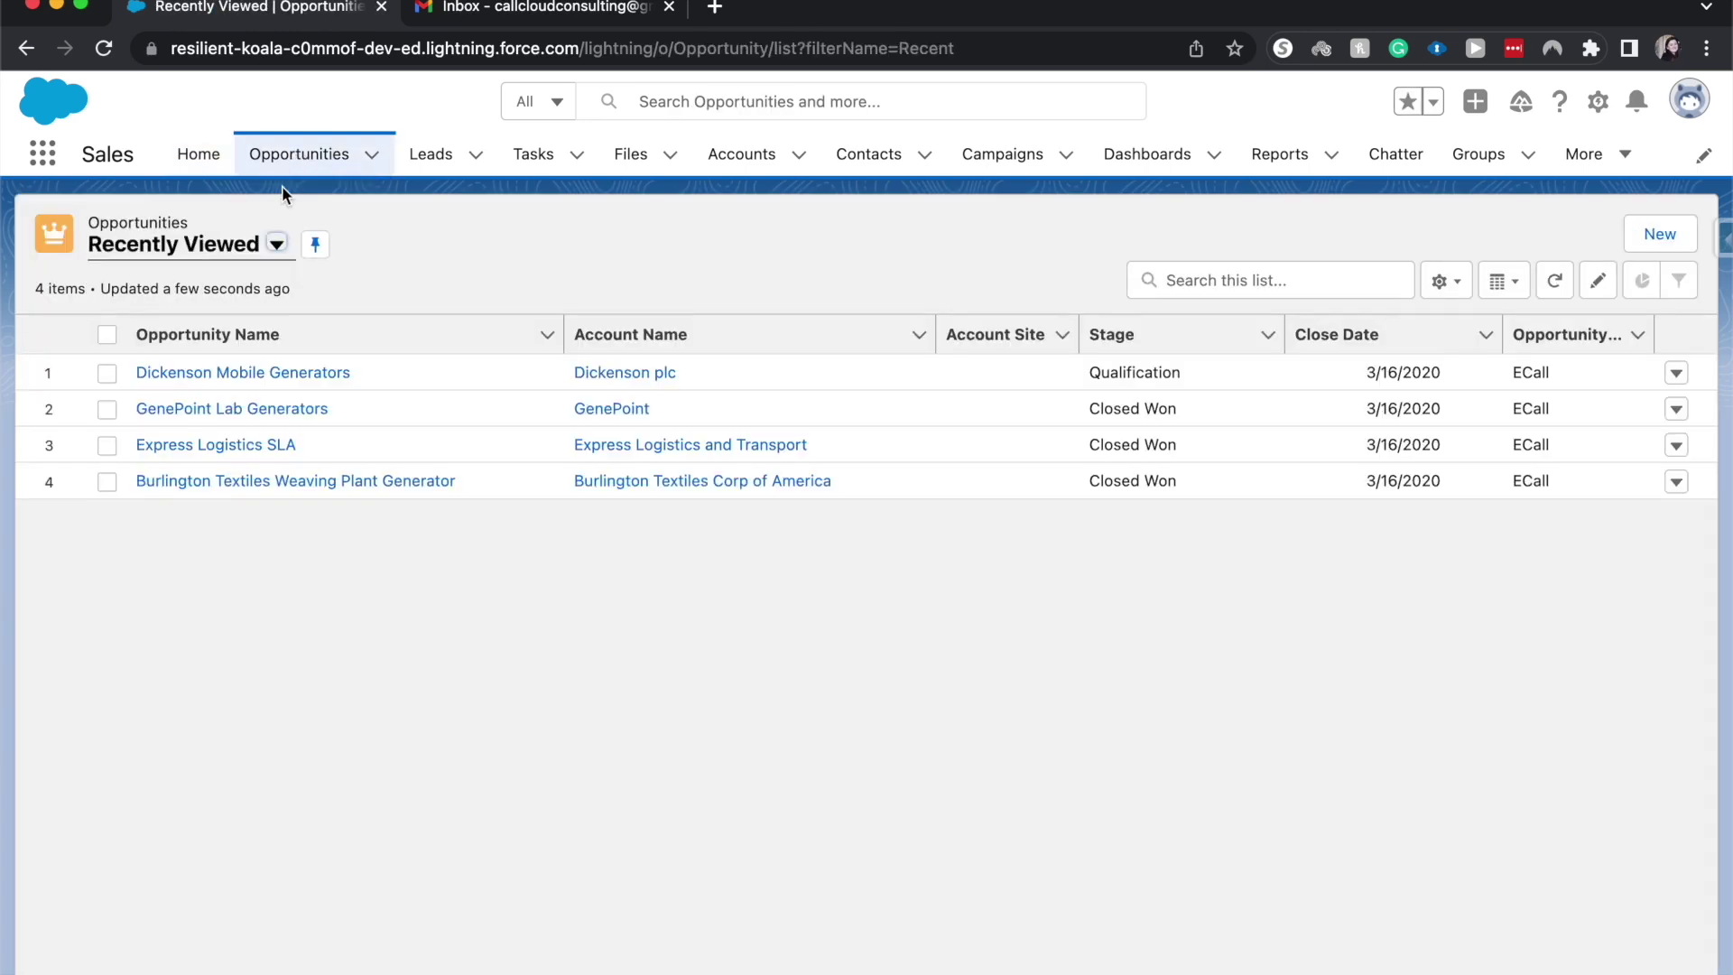
left_click(240, 378)
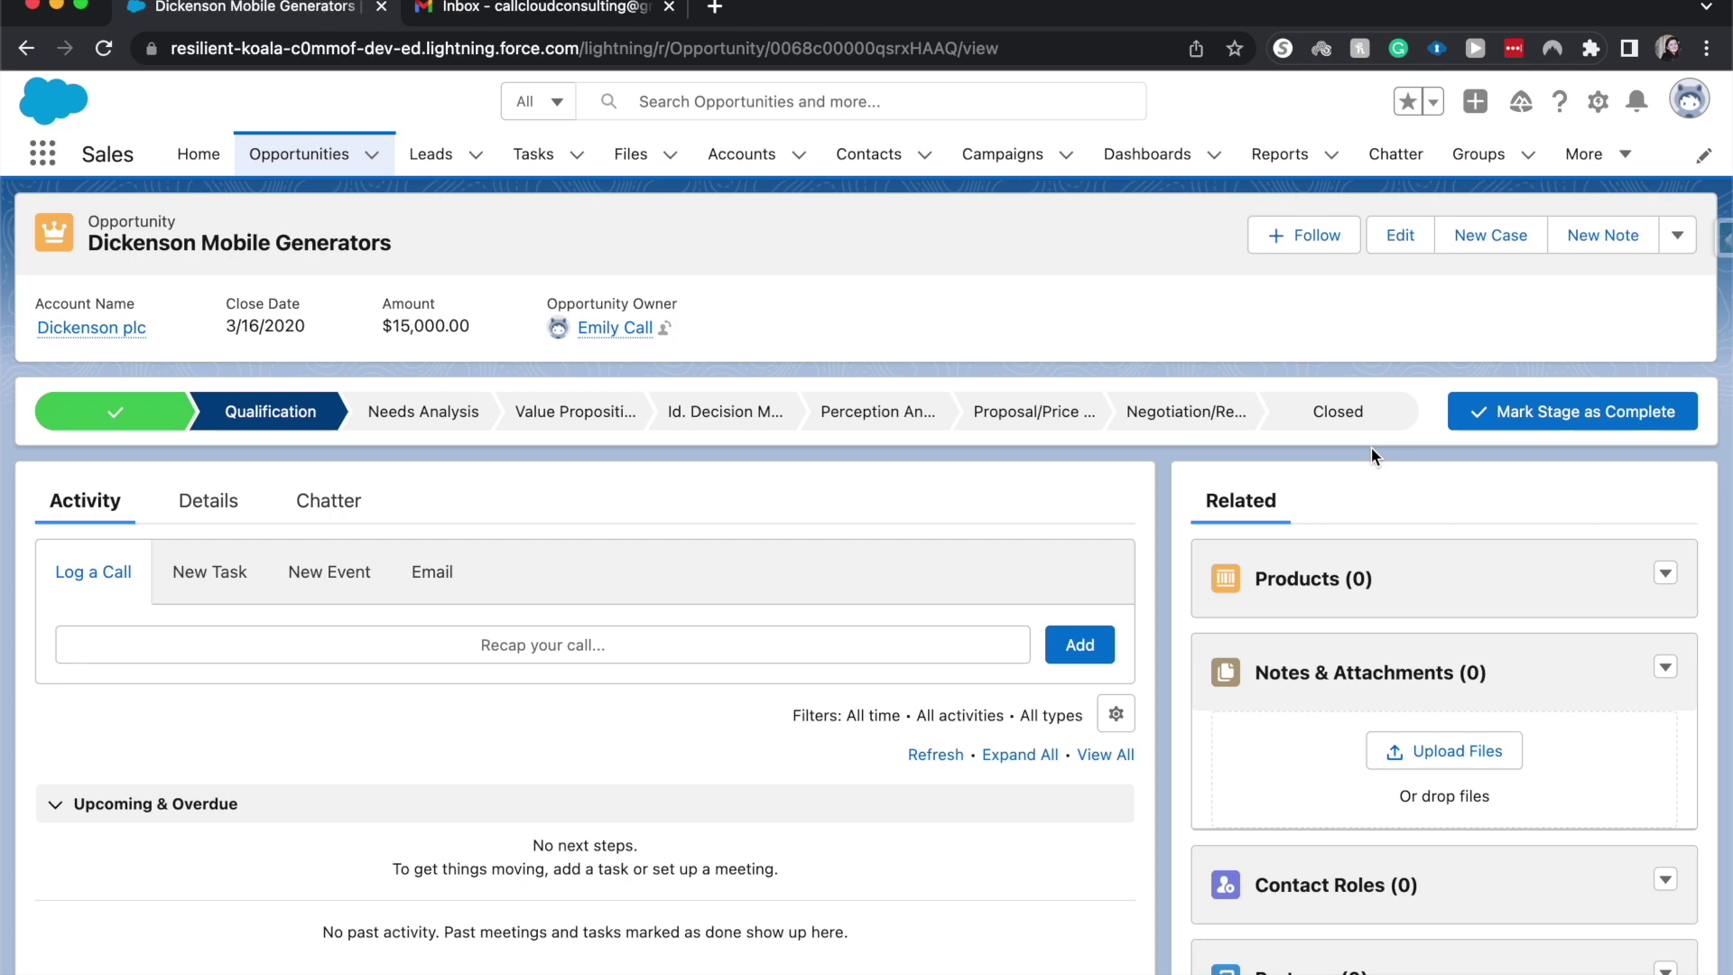
Step: Go to Setup and reach the All Workflow Rules list through a 'workflow' Quick Find search
left_click(1598, 101)
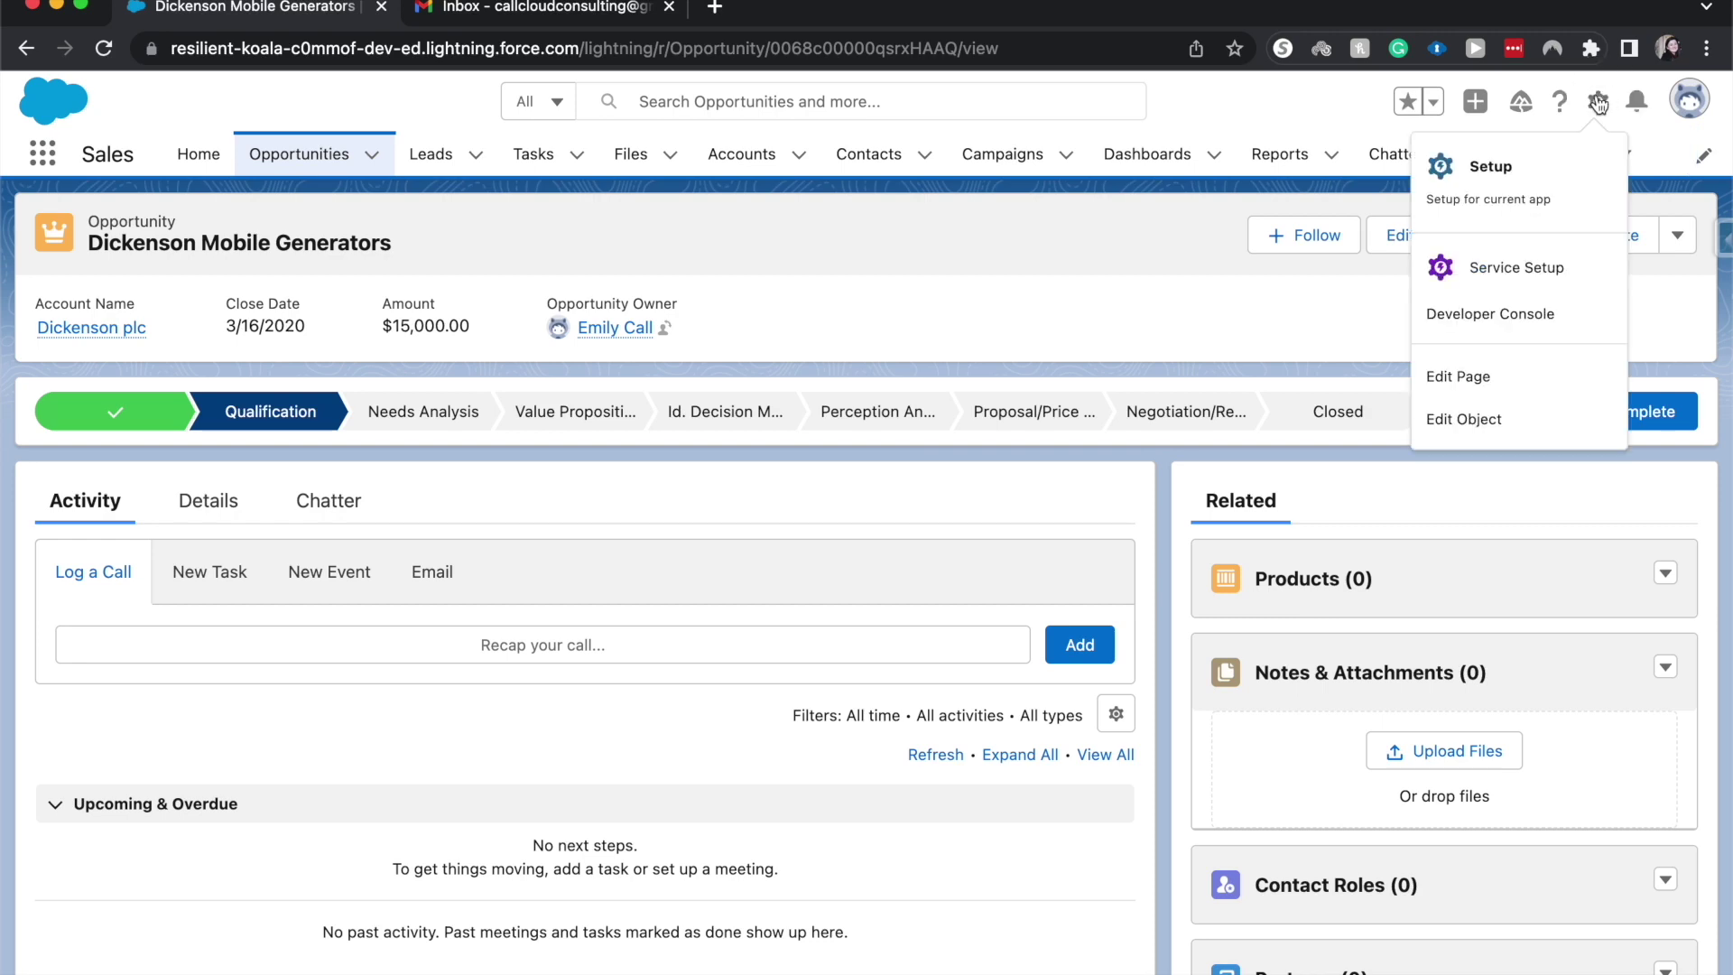
left_click(1545, 159)
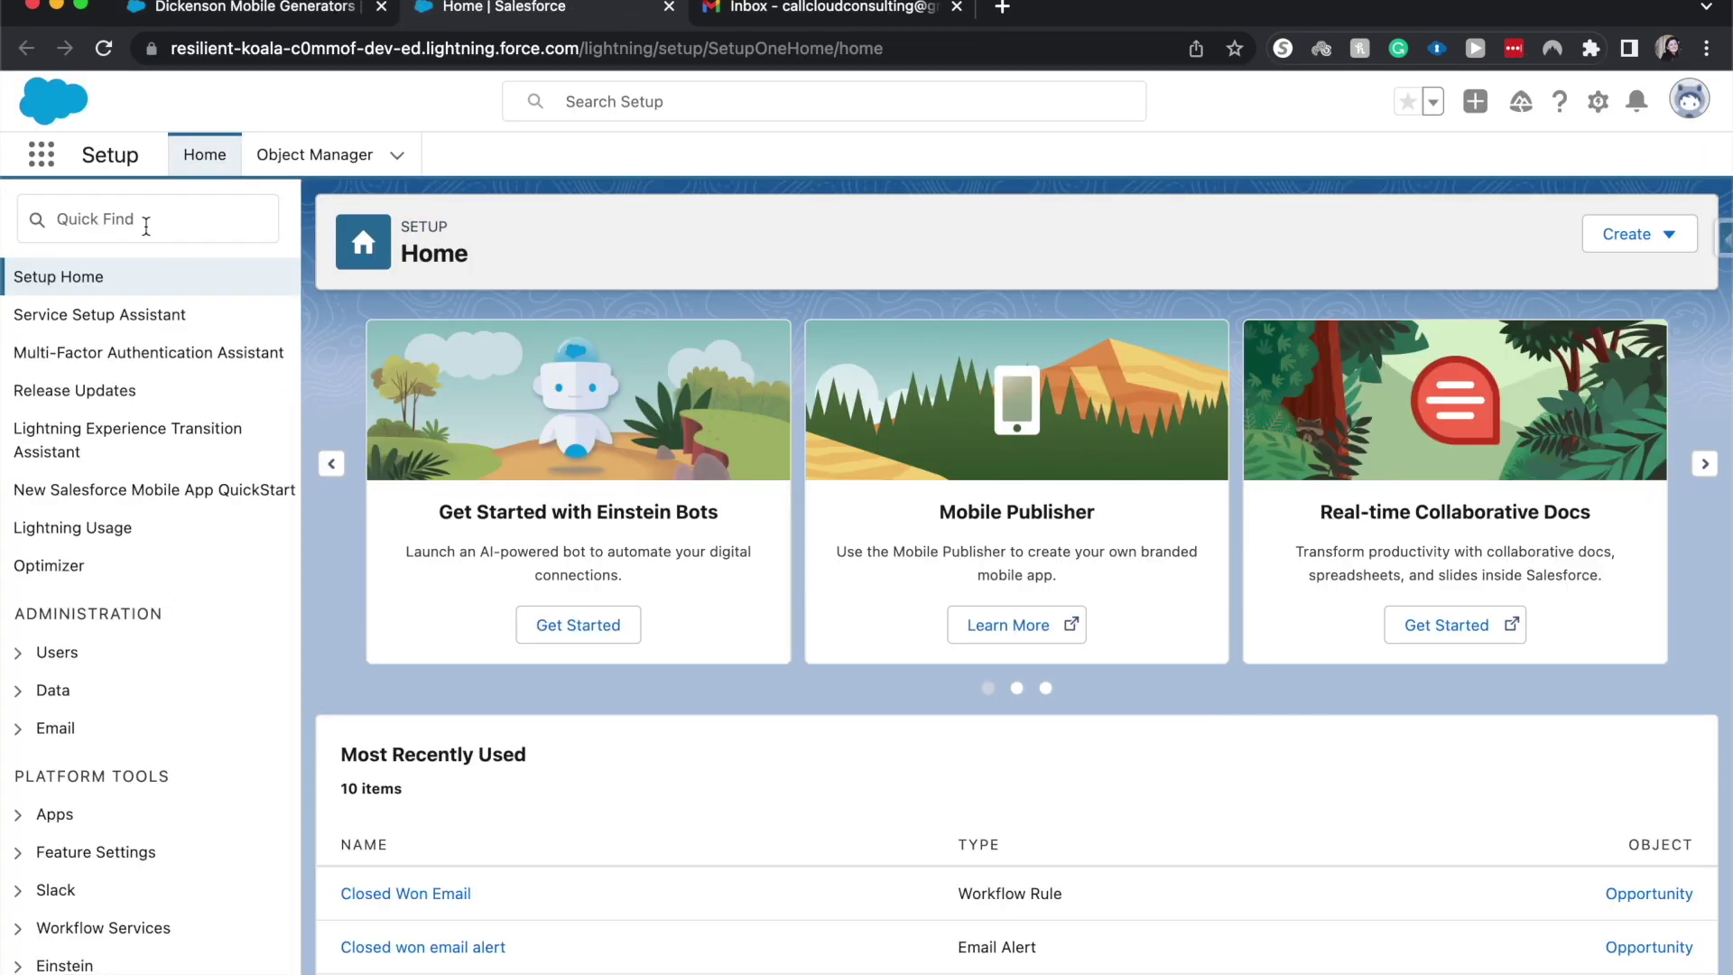
left_click(146, 226)
type("wor")
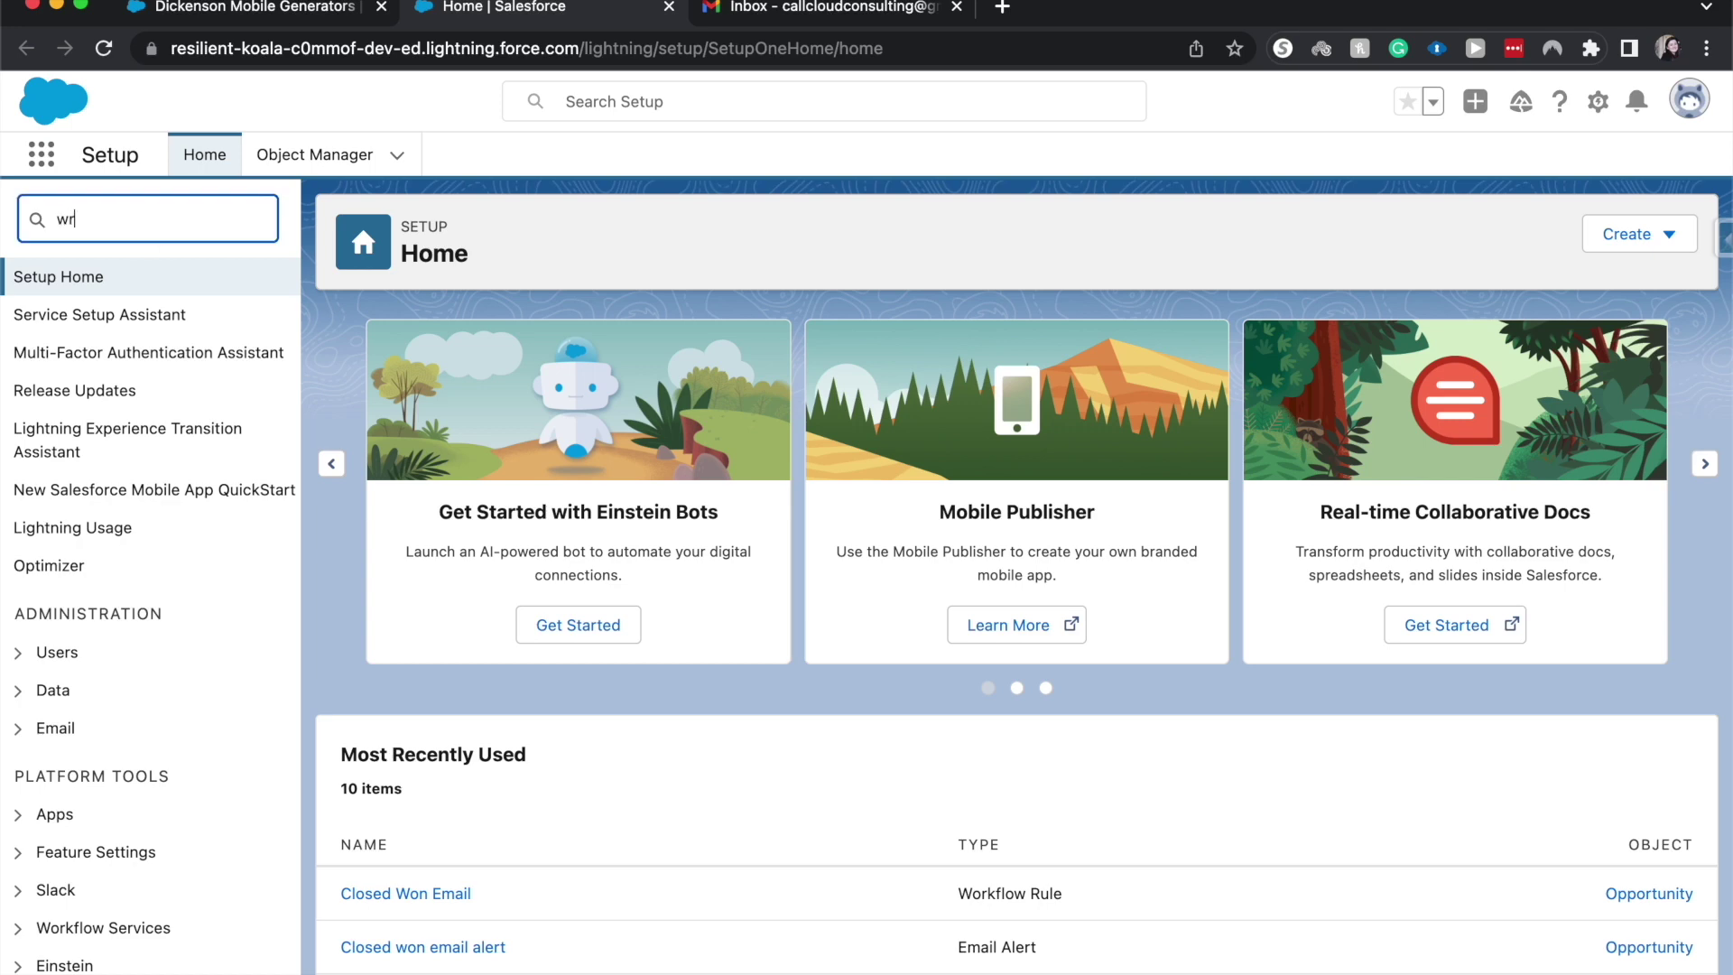
type("kflow")
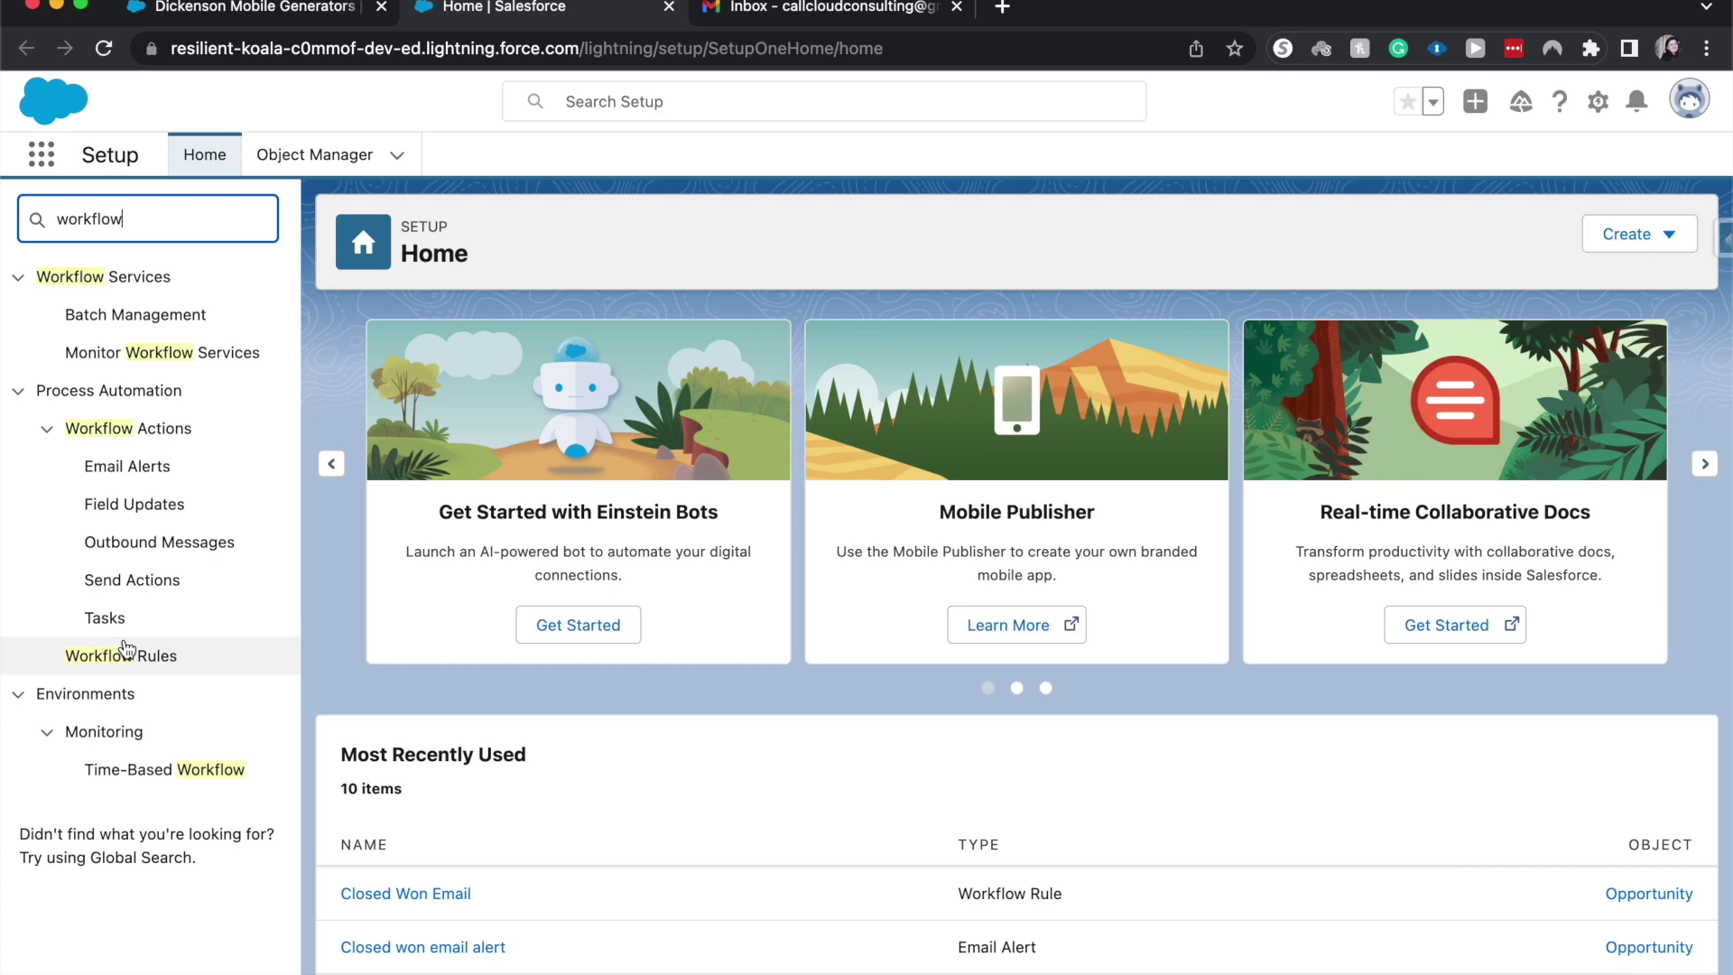
left_click(125, 654)
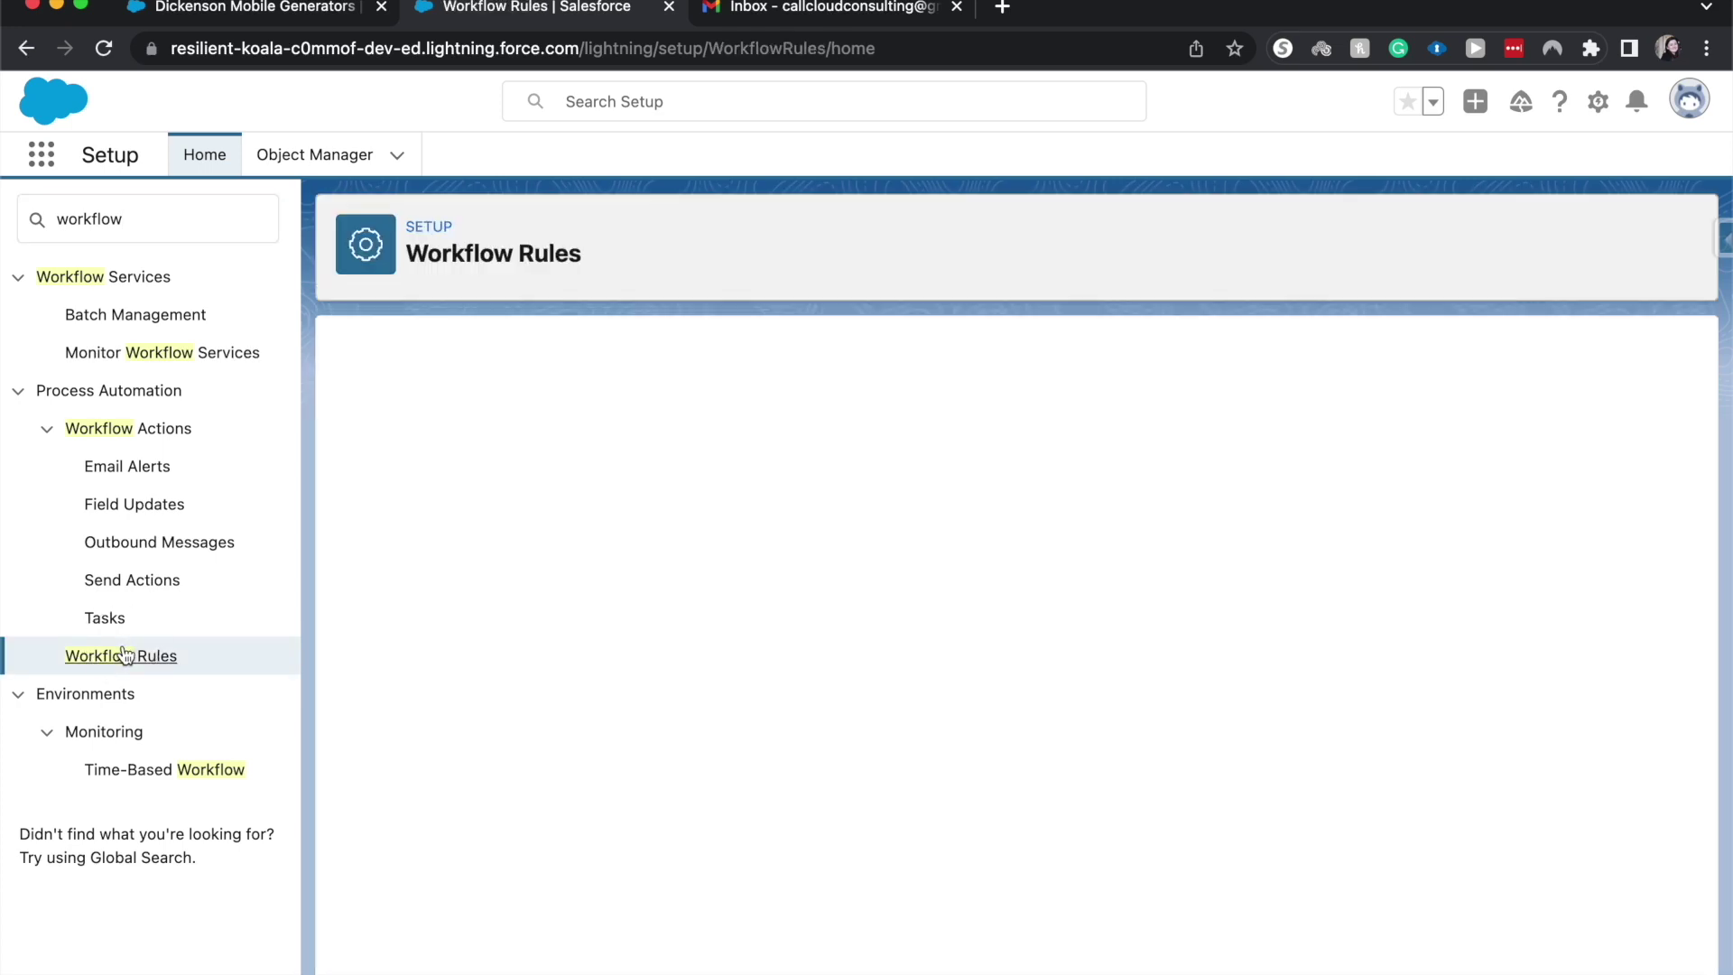
scroll(551, 700, "down", 1)
left_click(394, 960)
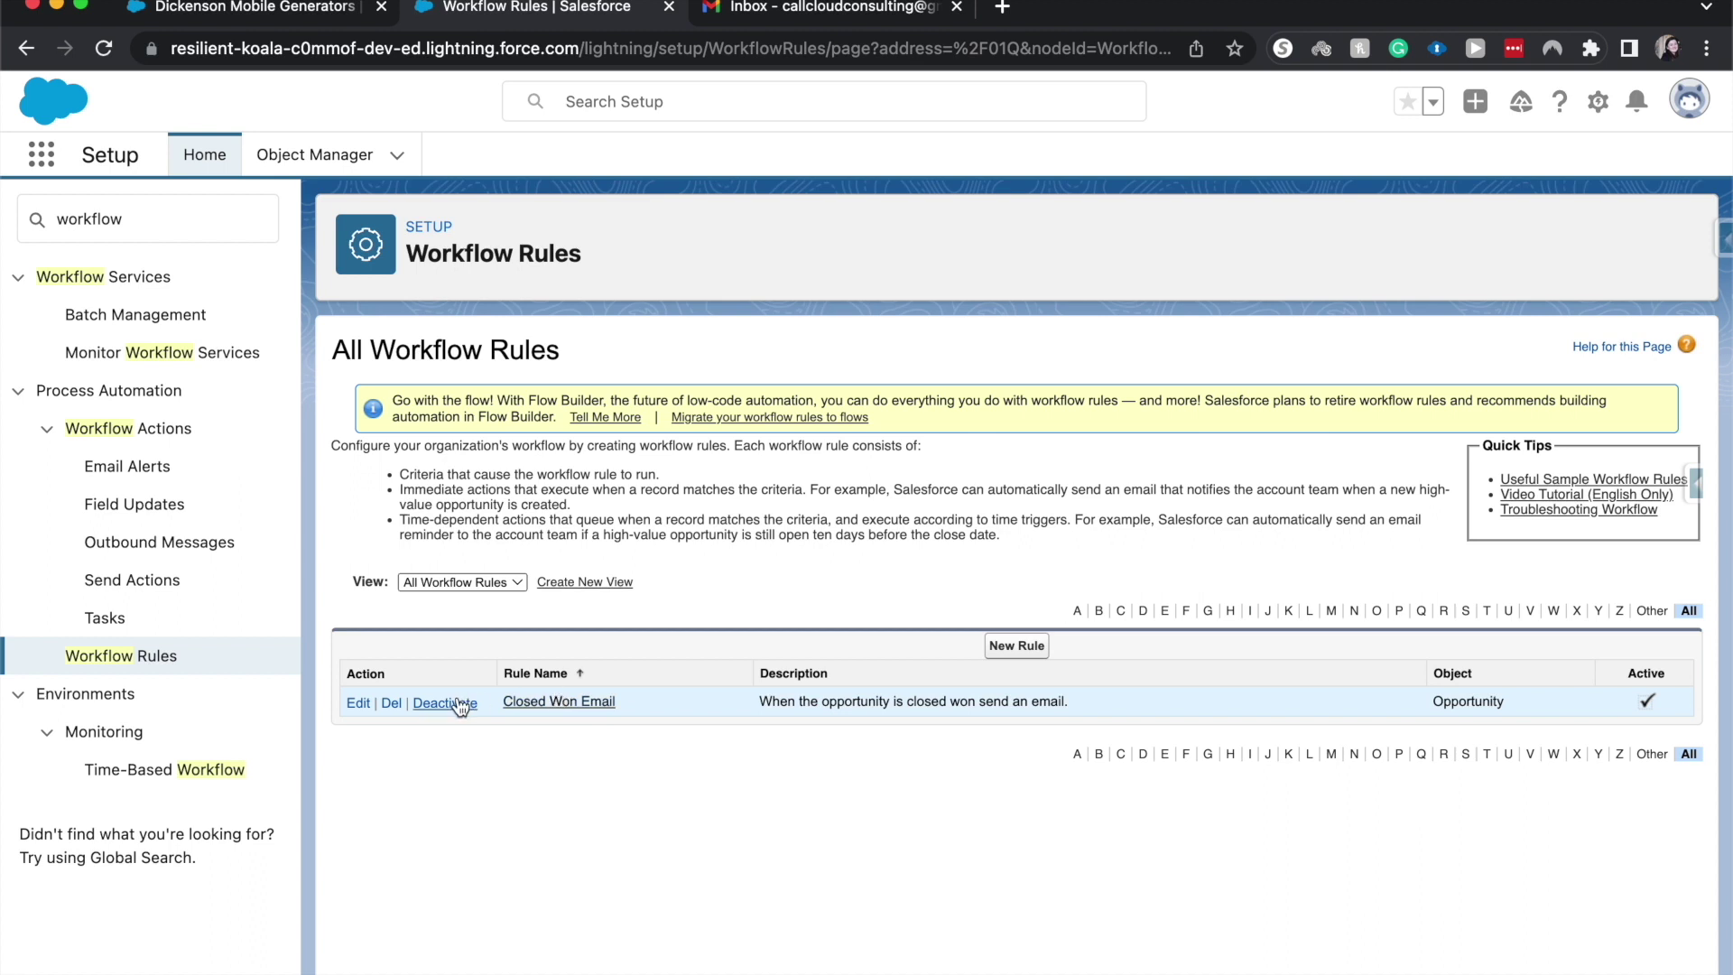
Step: Deactivate the Closed Won Email workflow rule
left_click(446, 704)
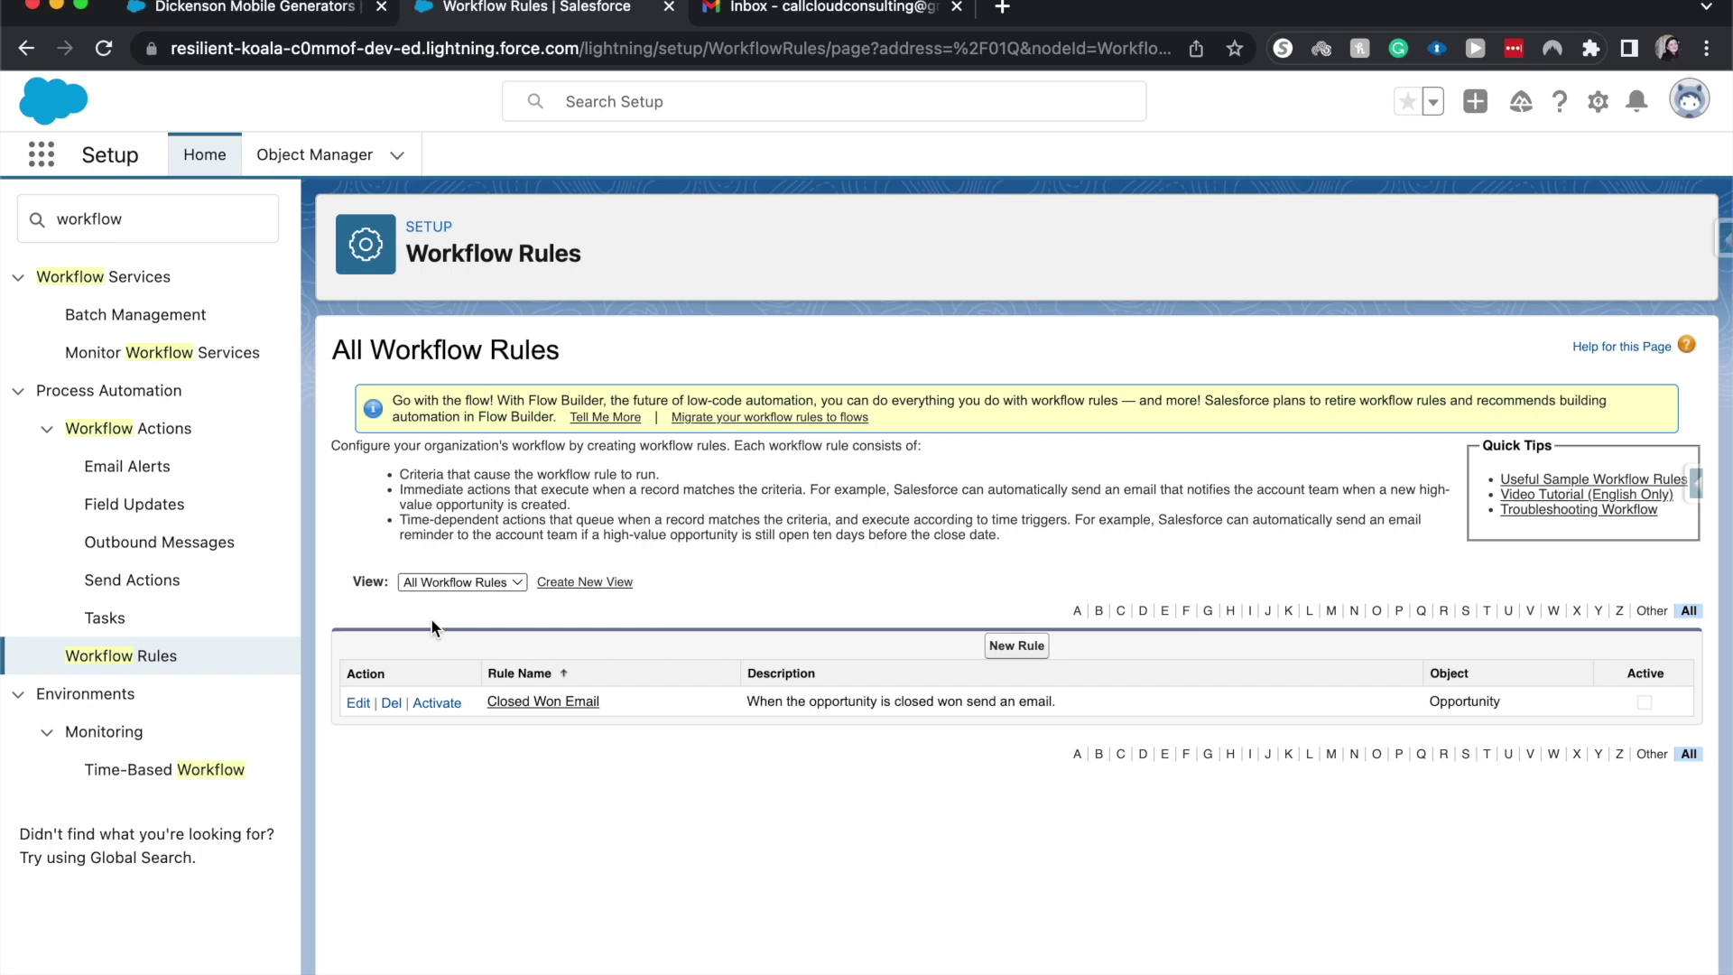
Step: Convert the Closed Won Email rule to a flow with Migrate To Flow (Beta)
double_click(89, 218)
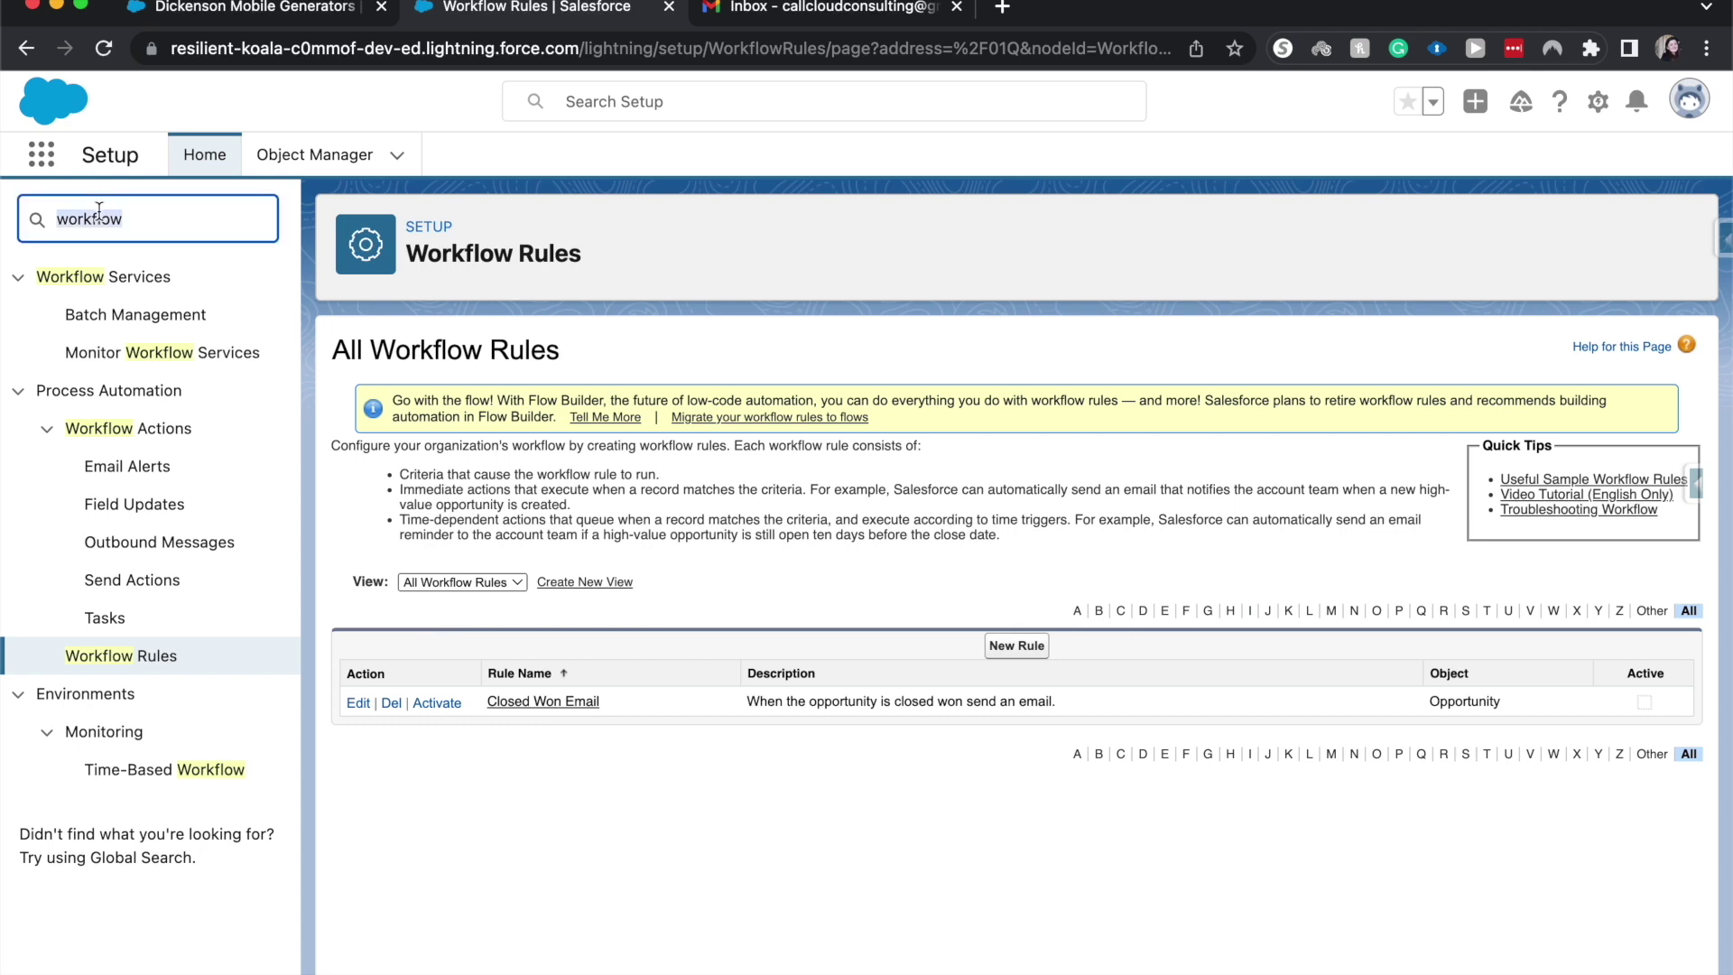
type("mi")
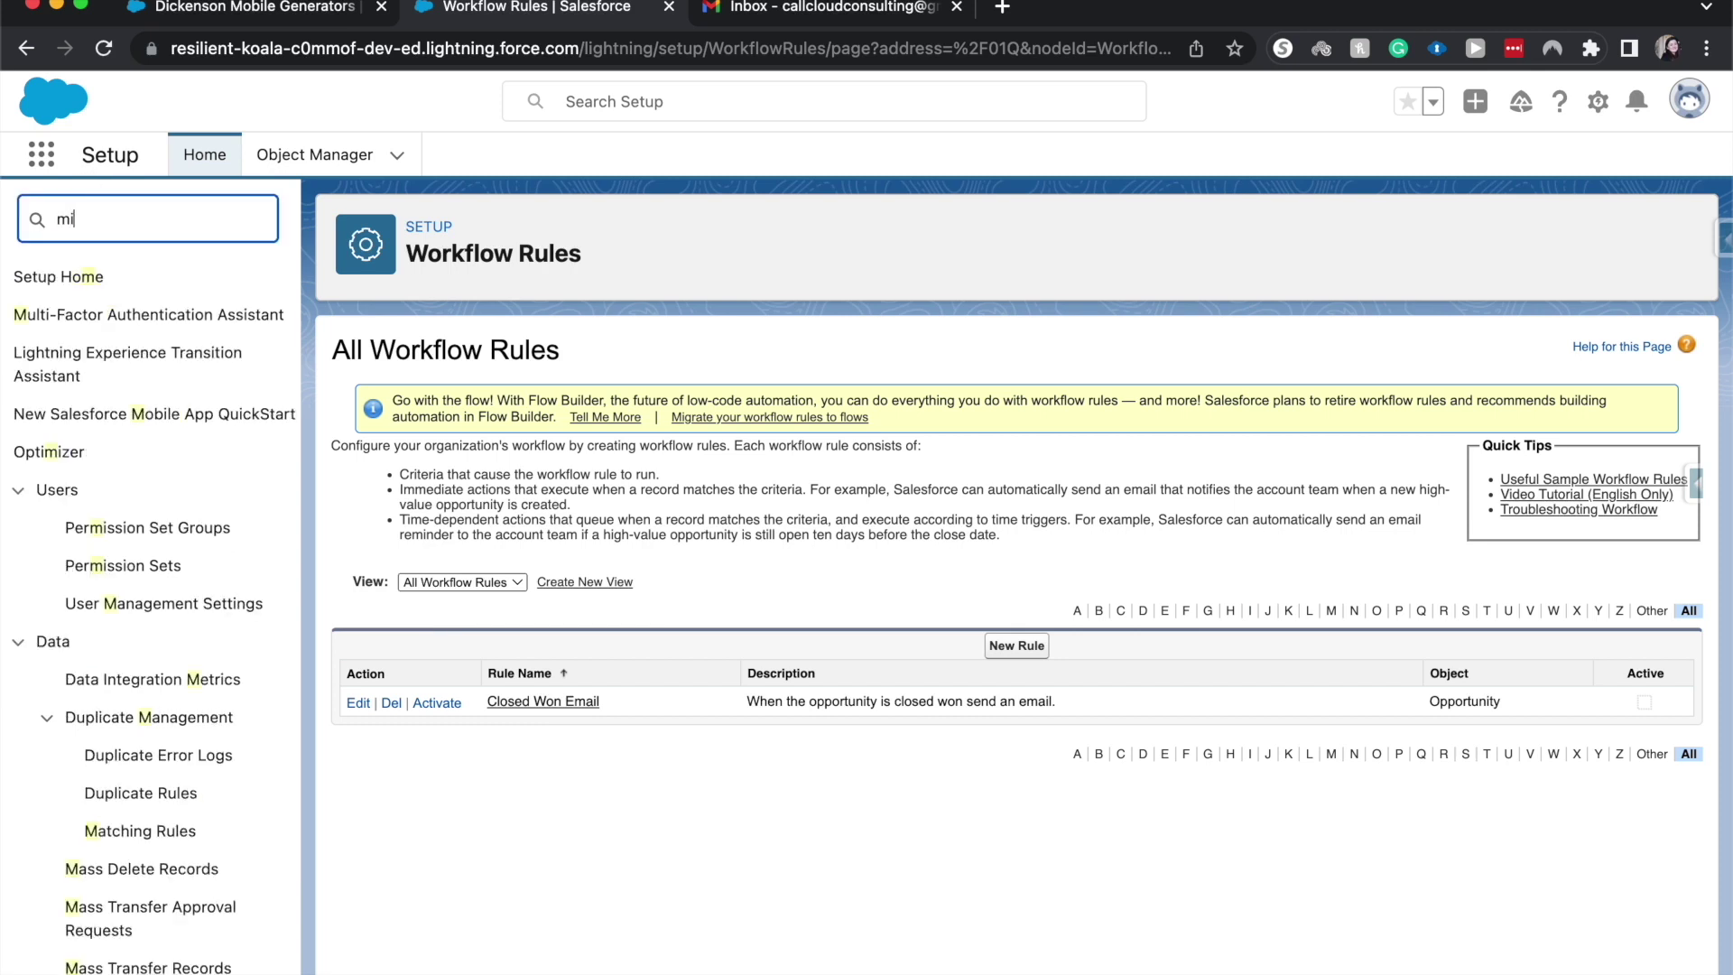
type("gra")
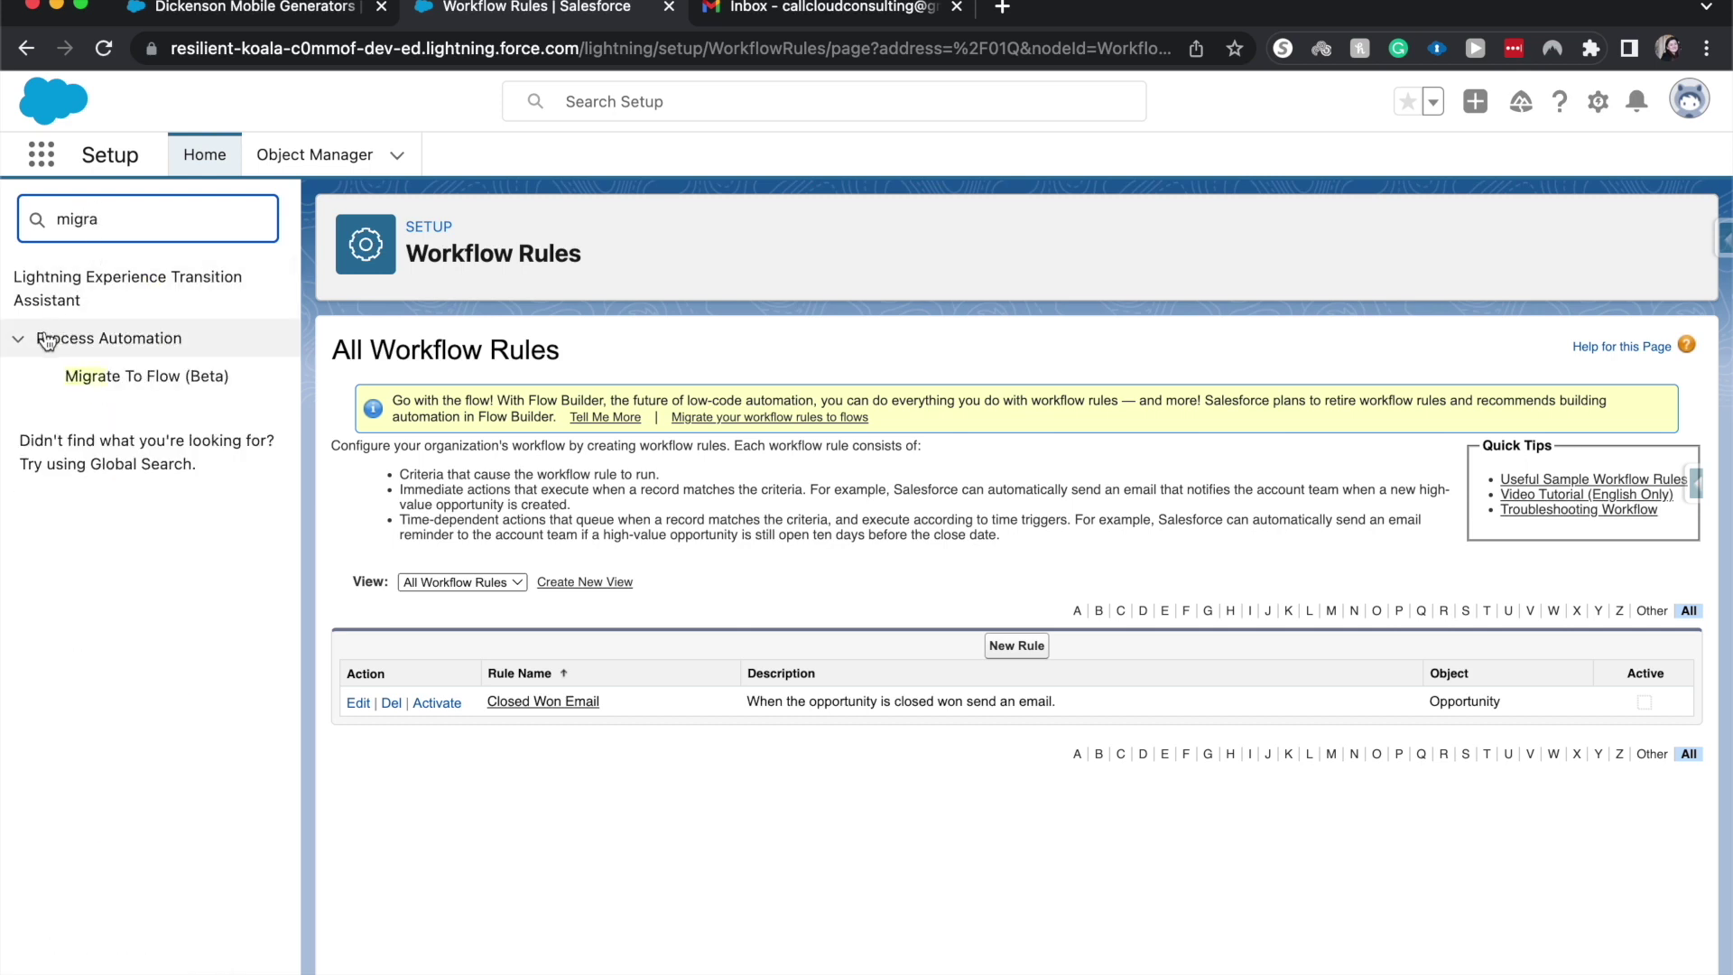
left_click(126, 376)
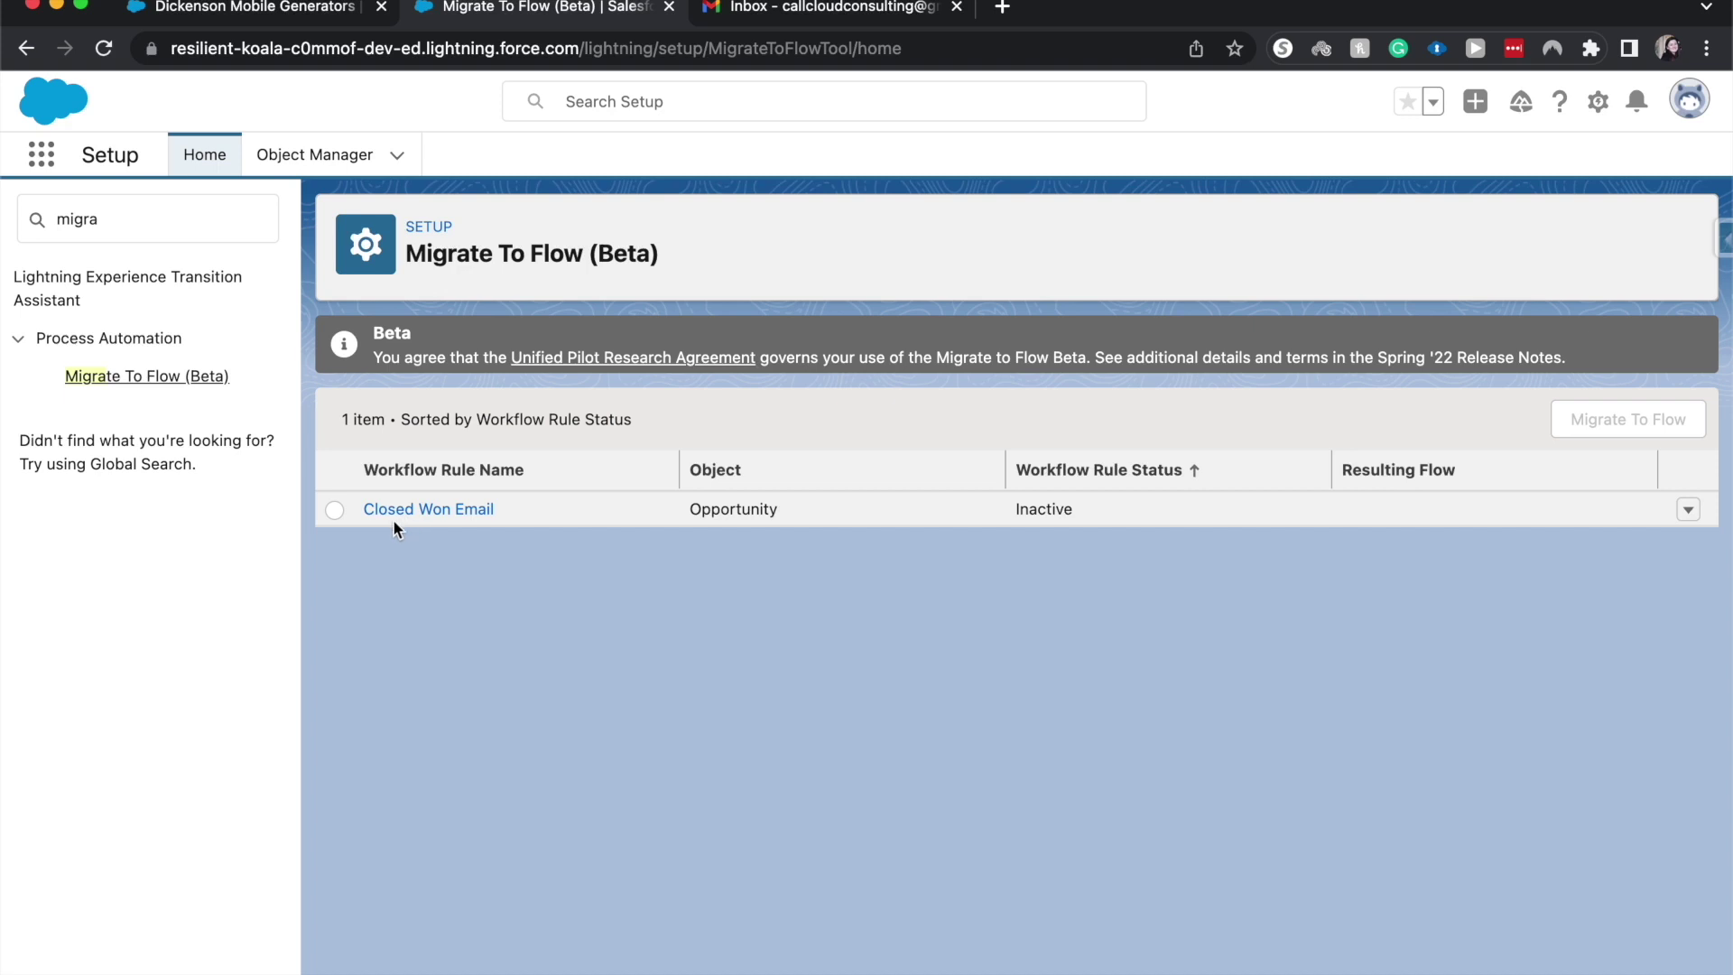
left_click(334, 511)
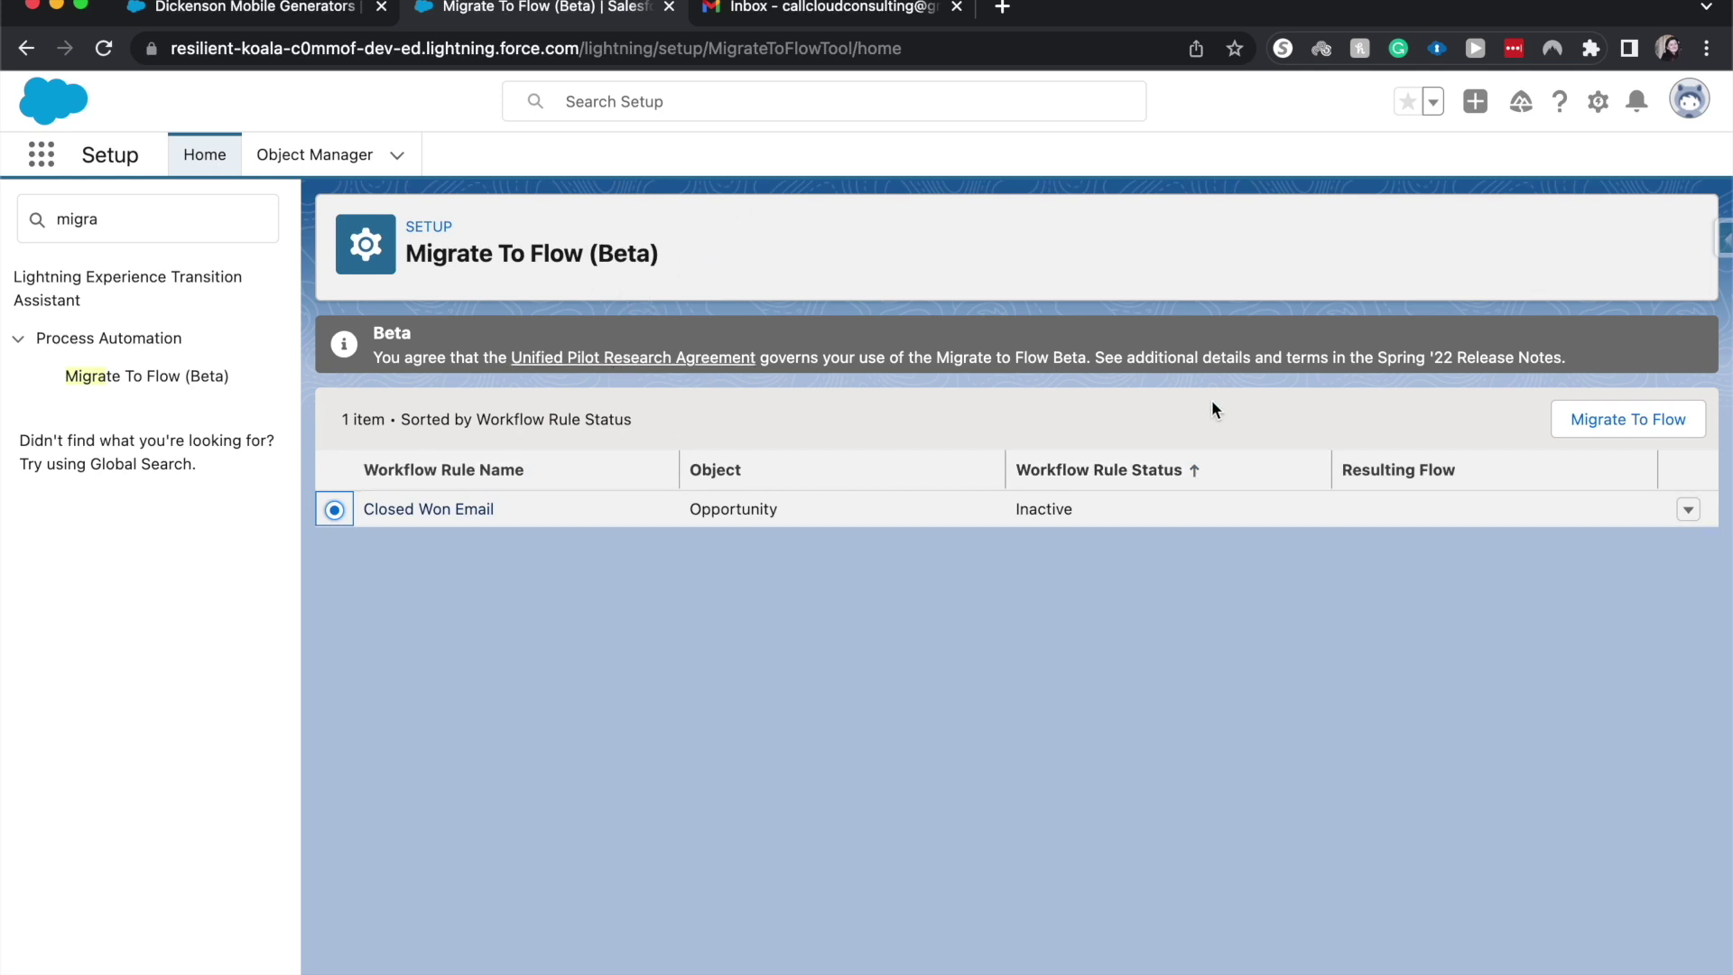
left_click(1580, 424)
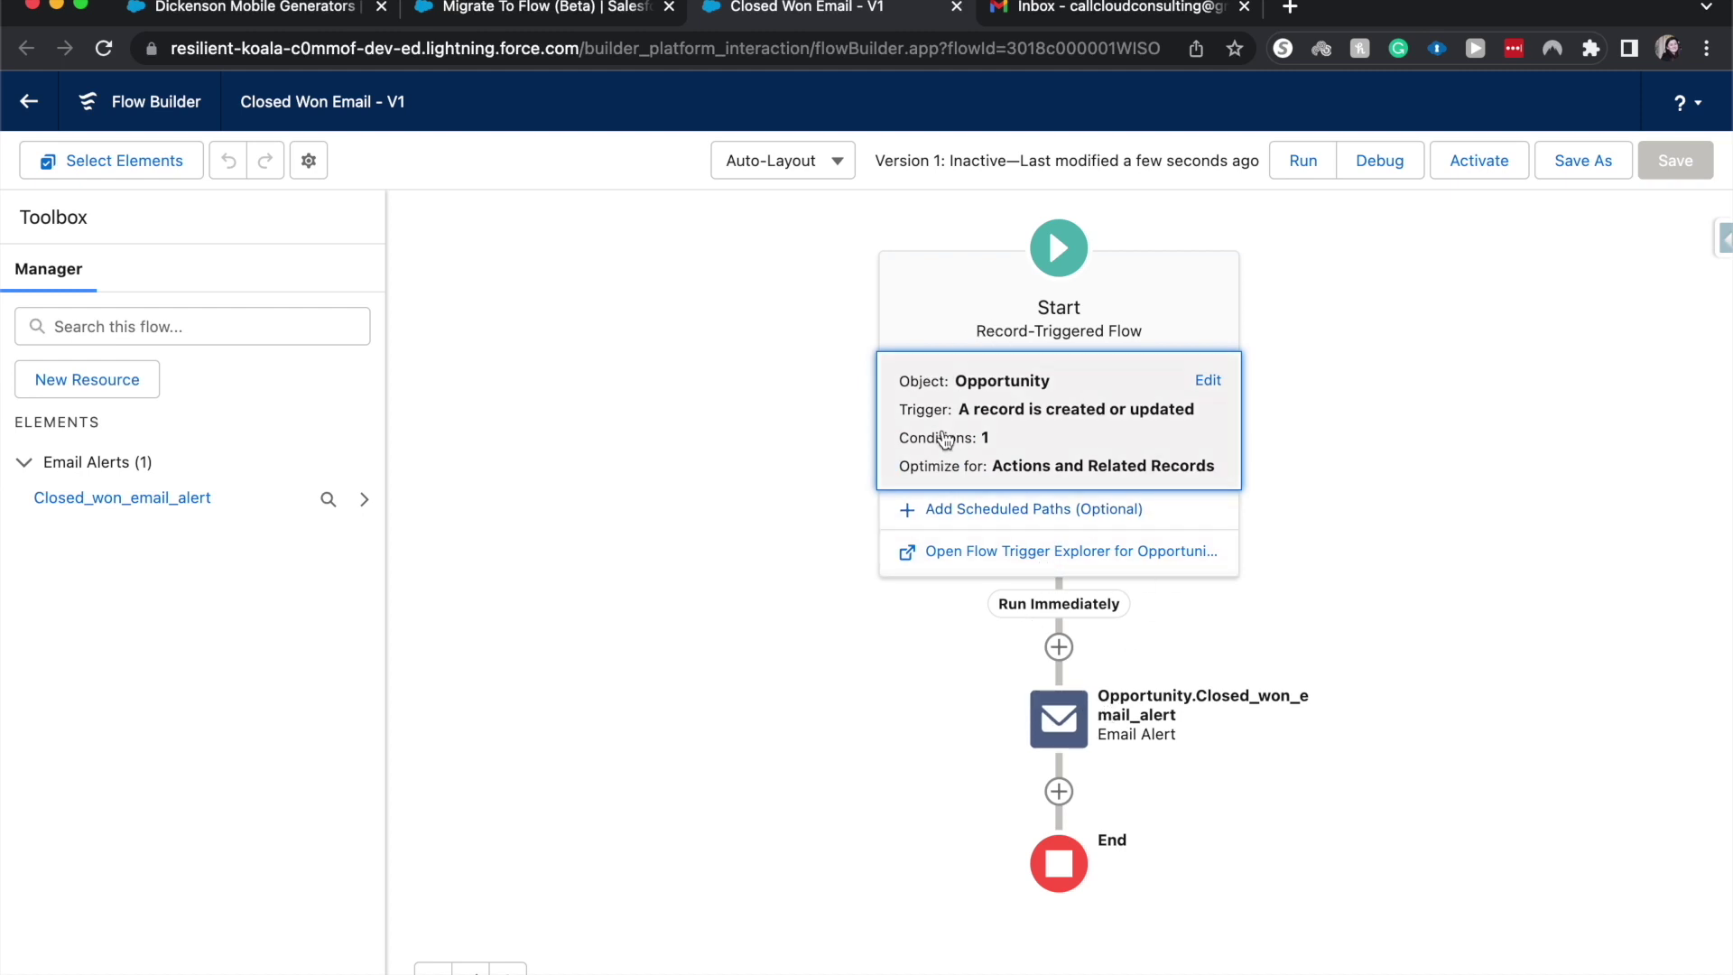
Step: Review the flow's Start and Closed_won_email_alert elements, then activate Closed Won Email - V1
left_click(1161, 704)
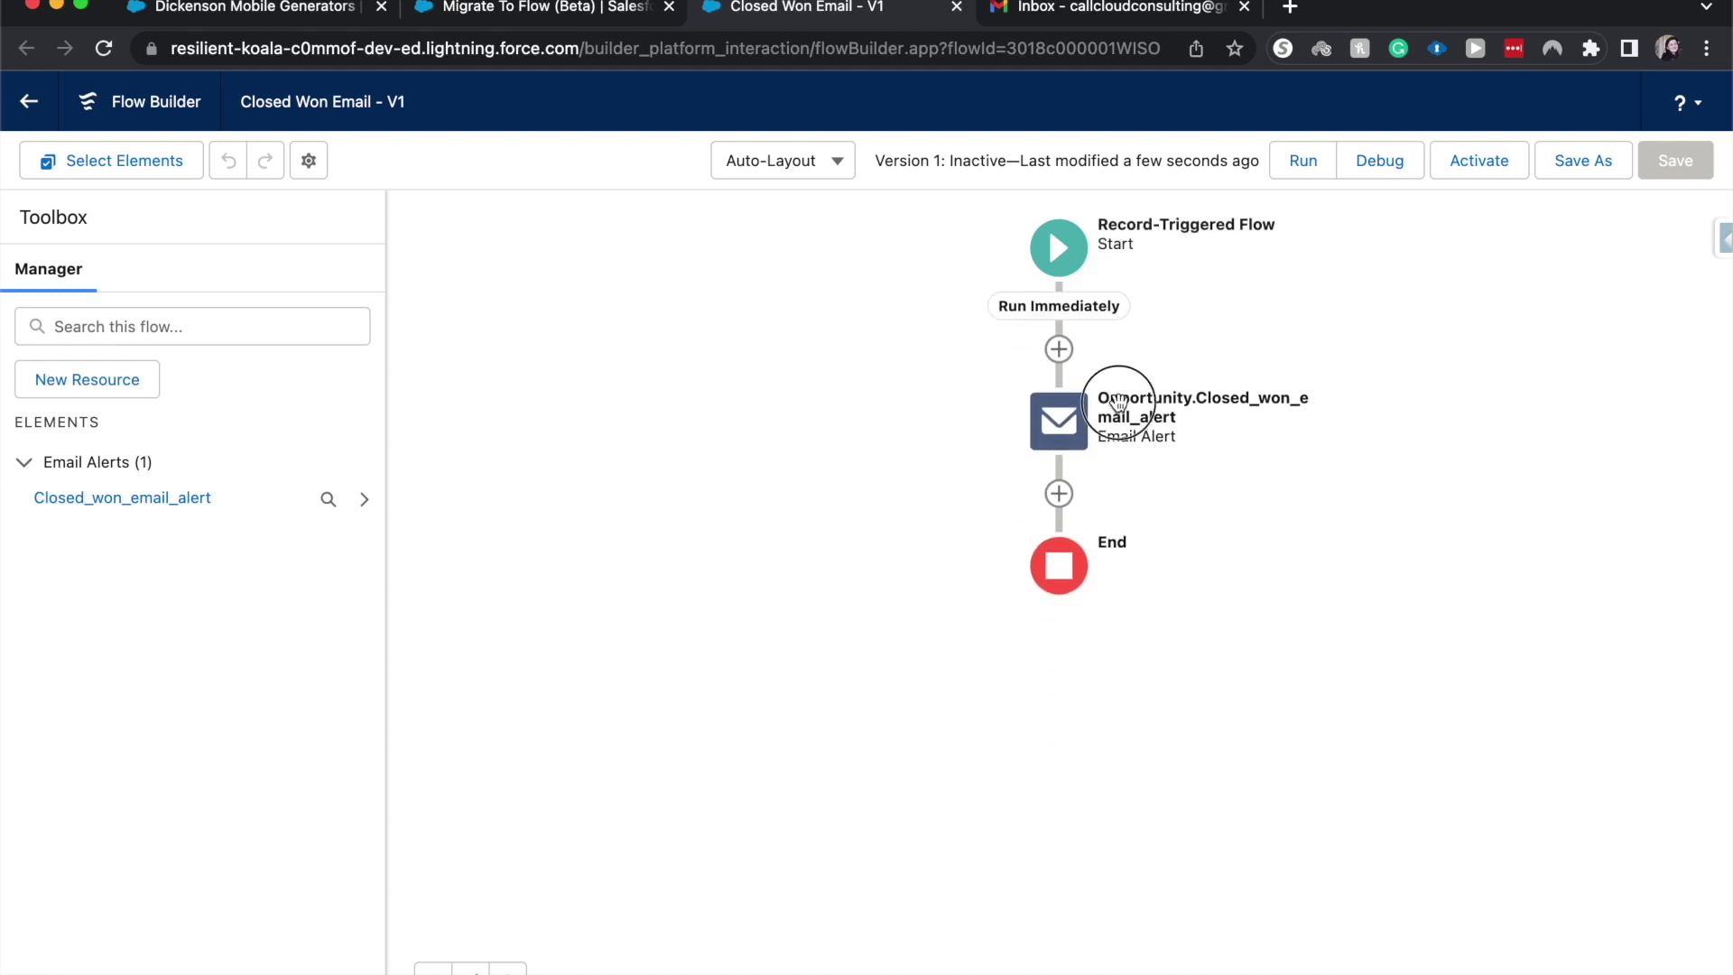
left_click(1064, 429)
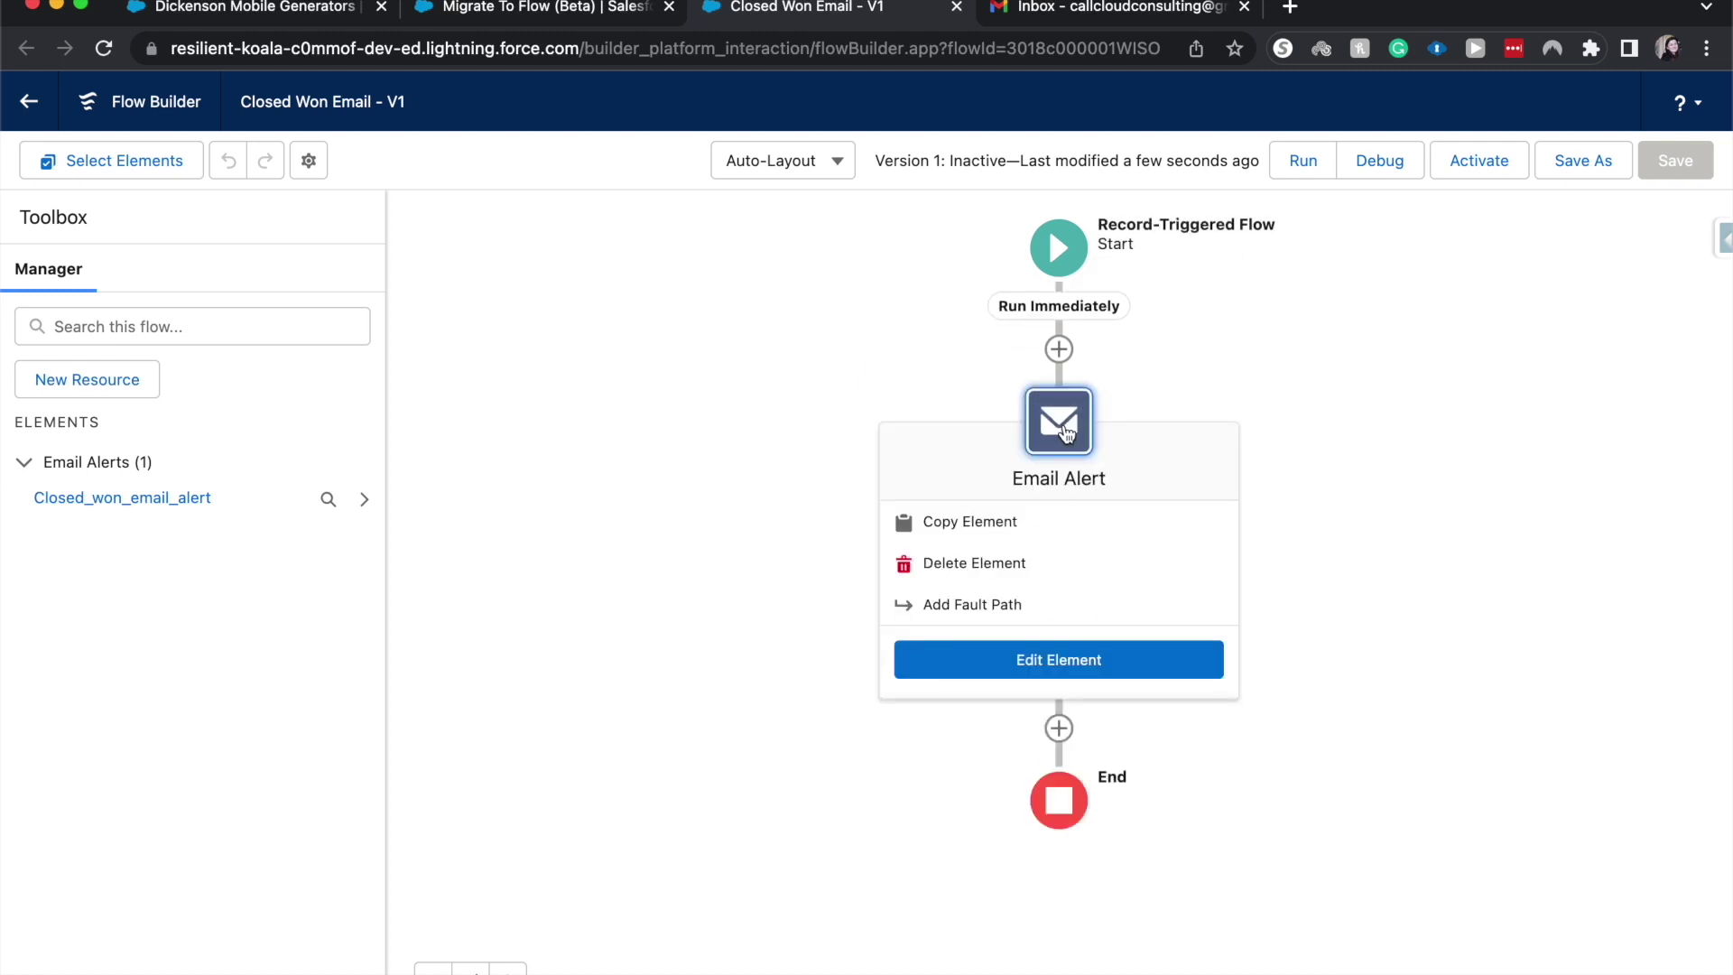
left_click(129, 489)
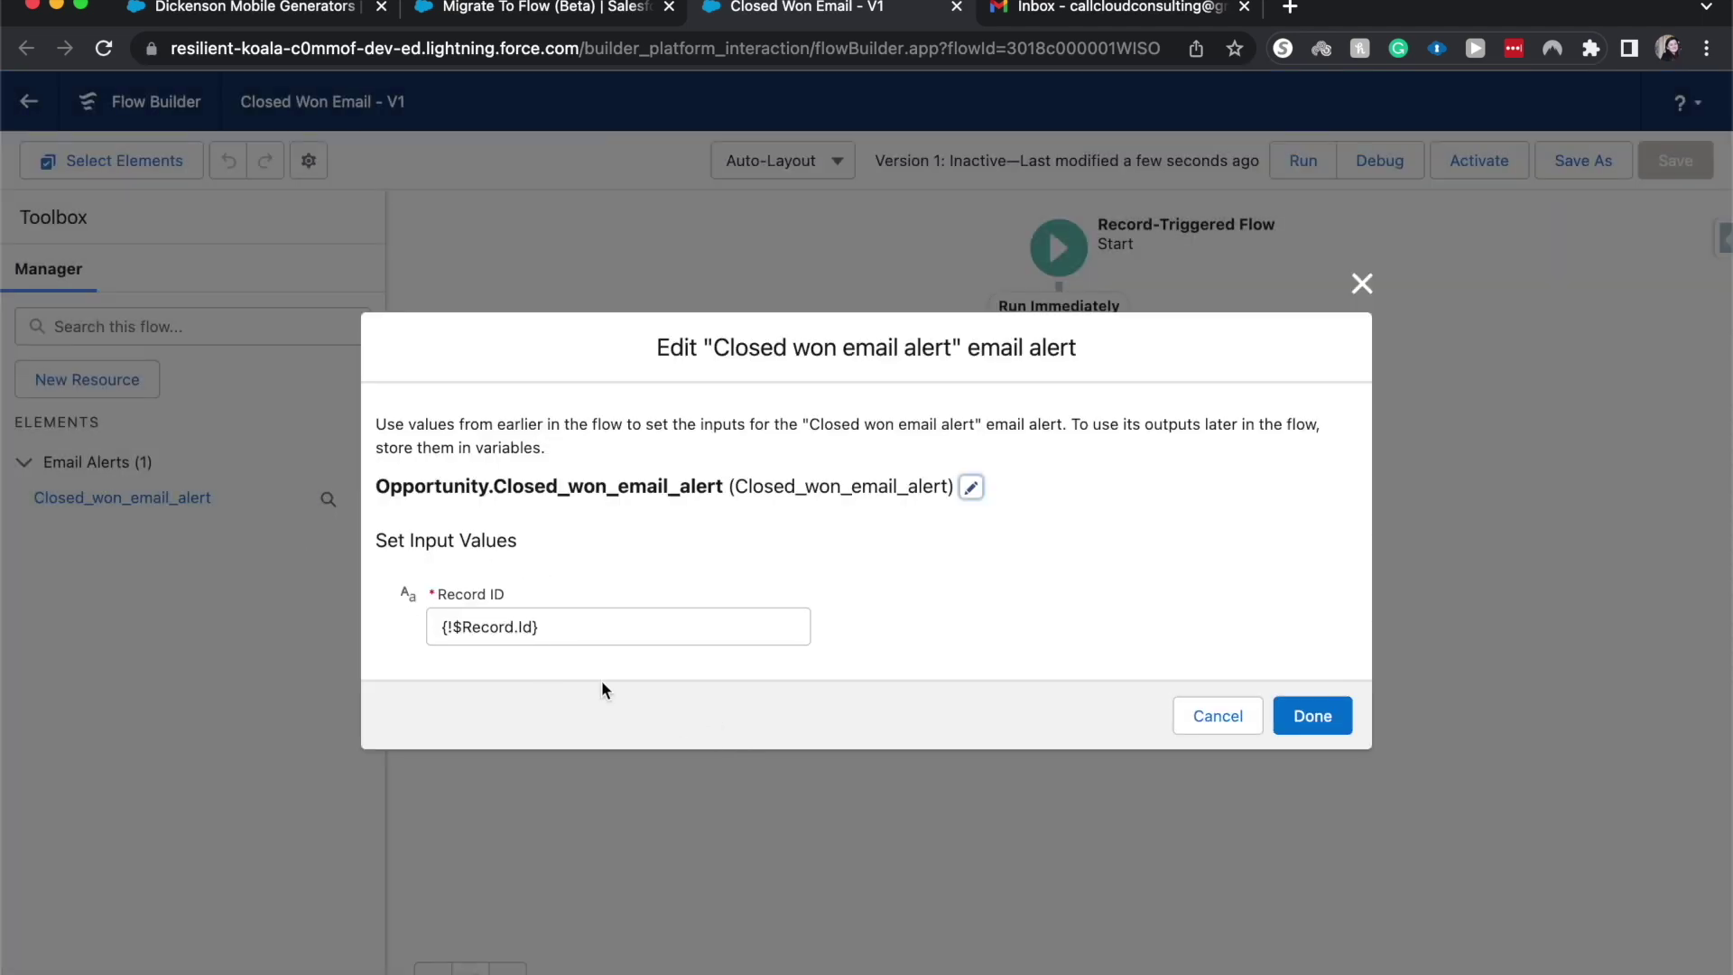
left_click(1229, 715)
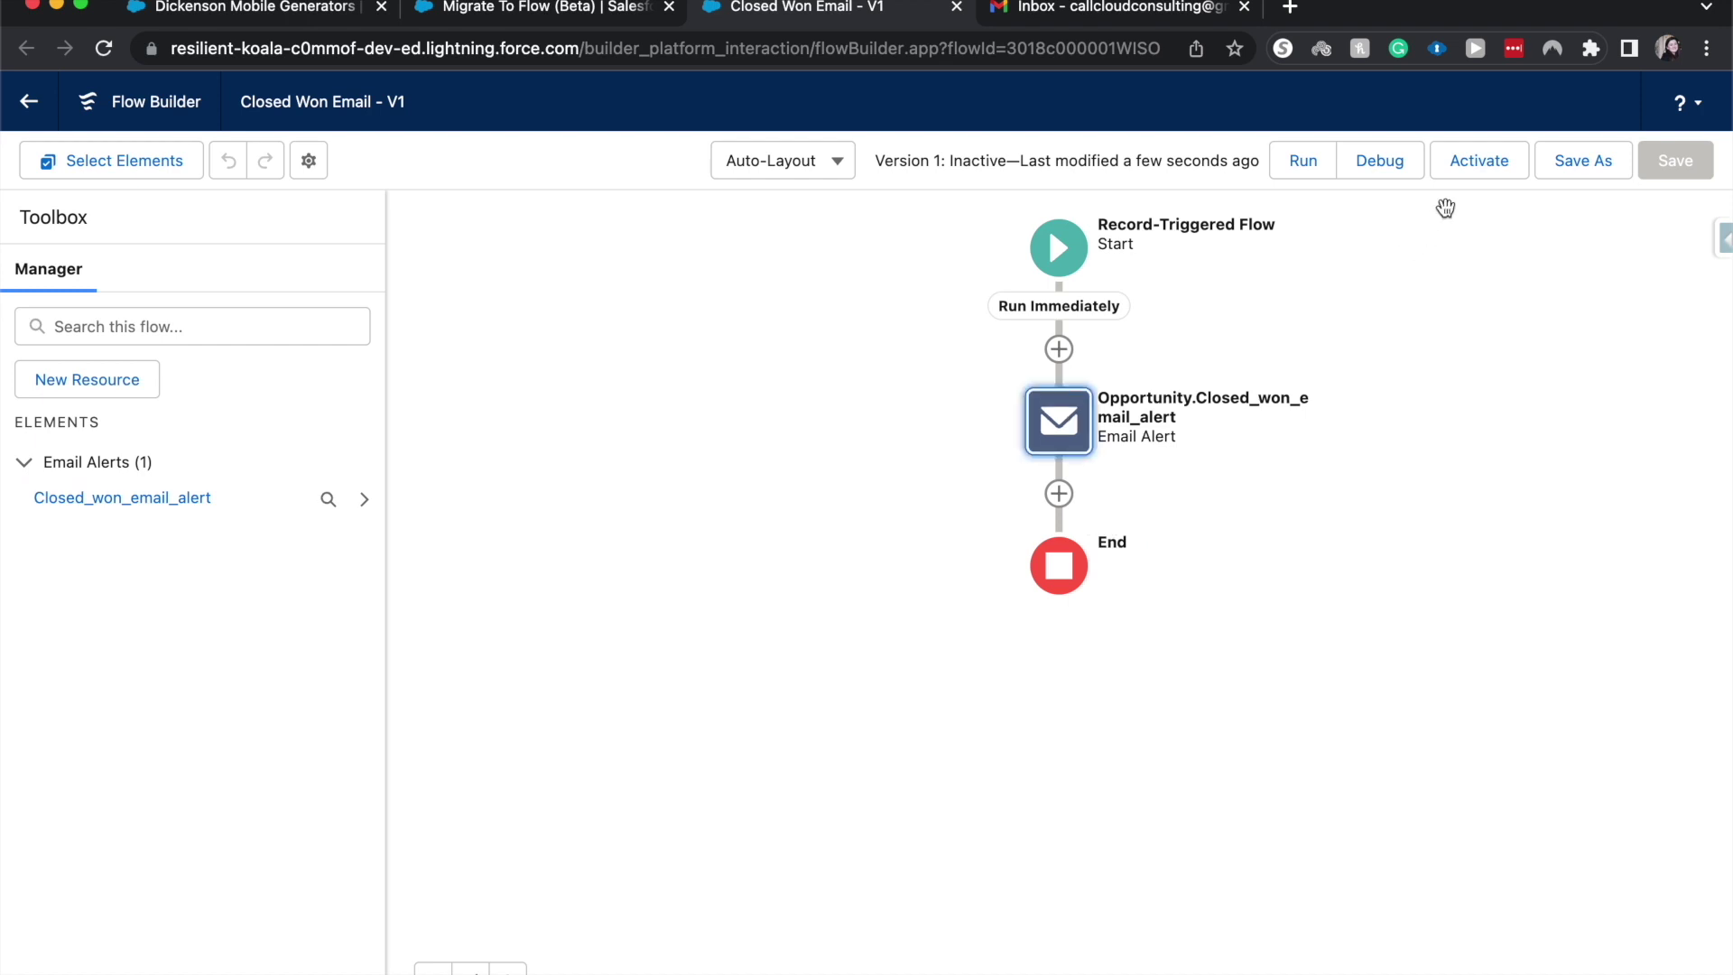
left_click(1462, 172)
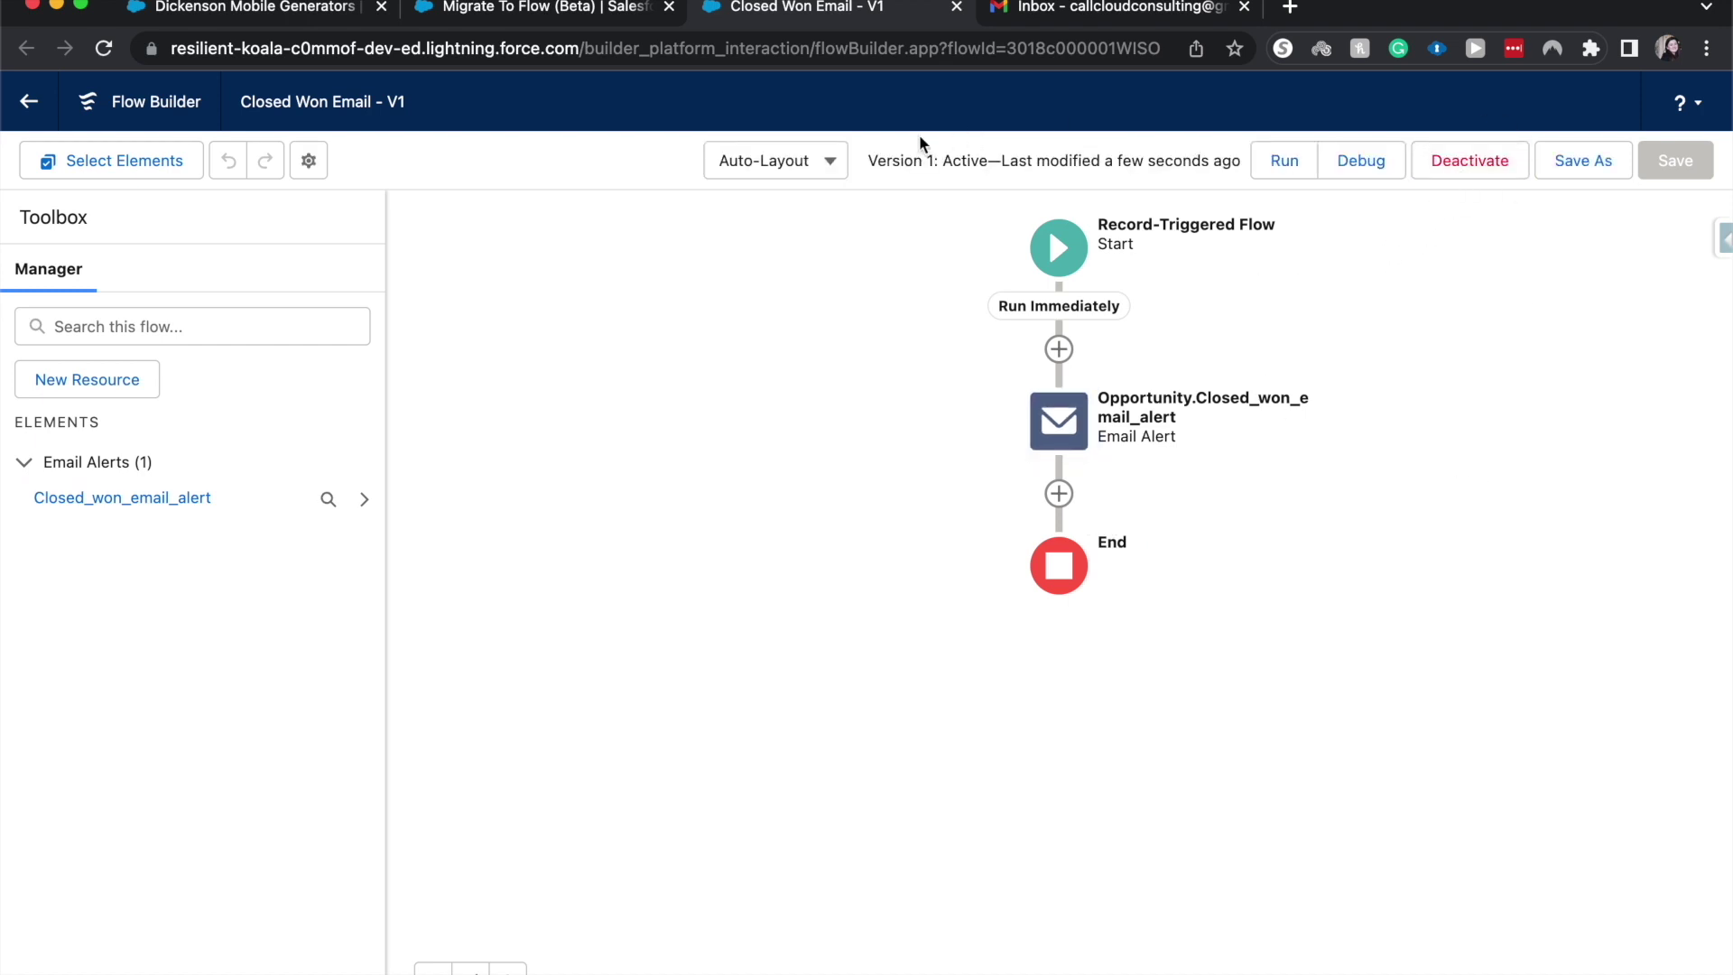
left_click(263, 8)
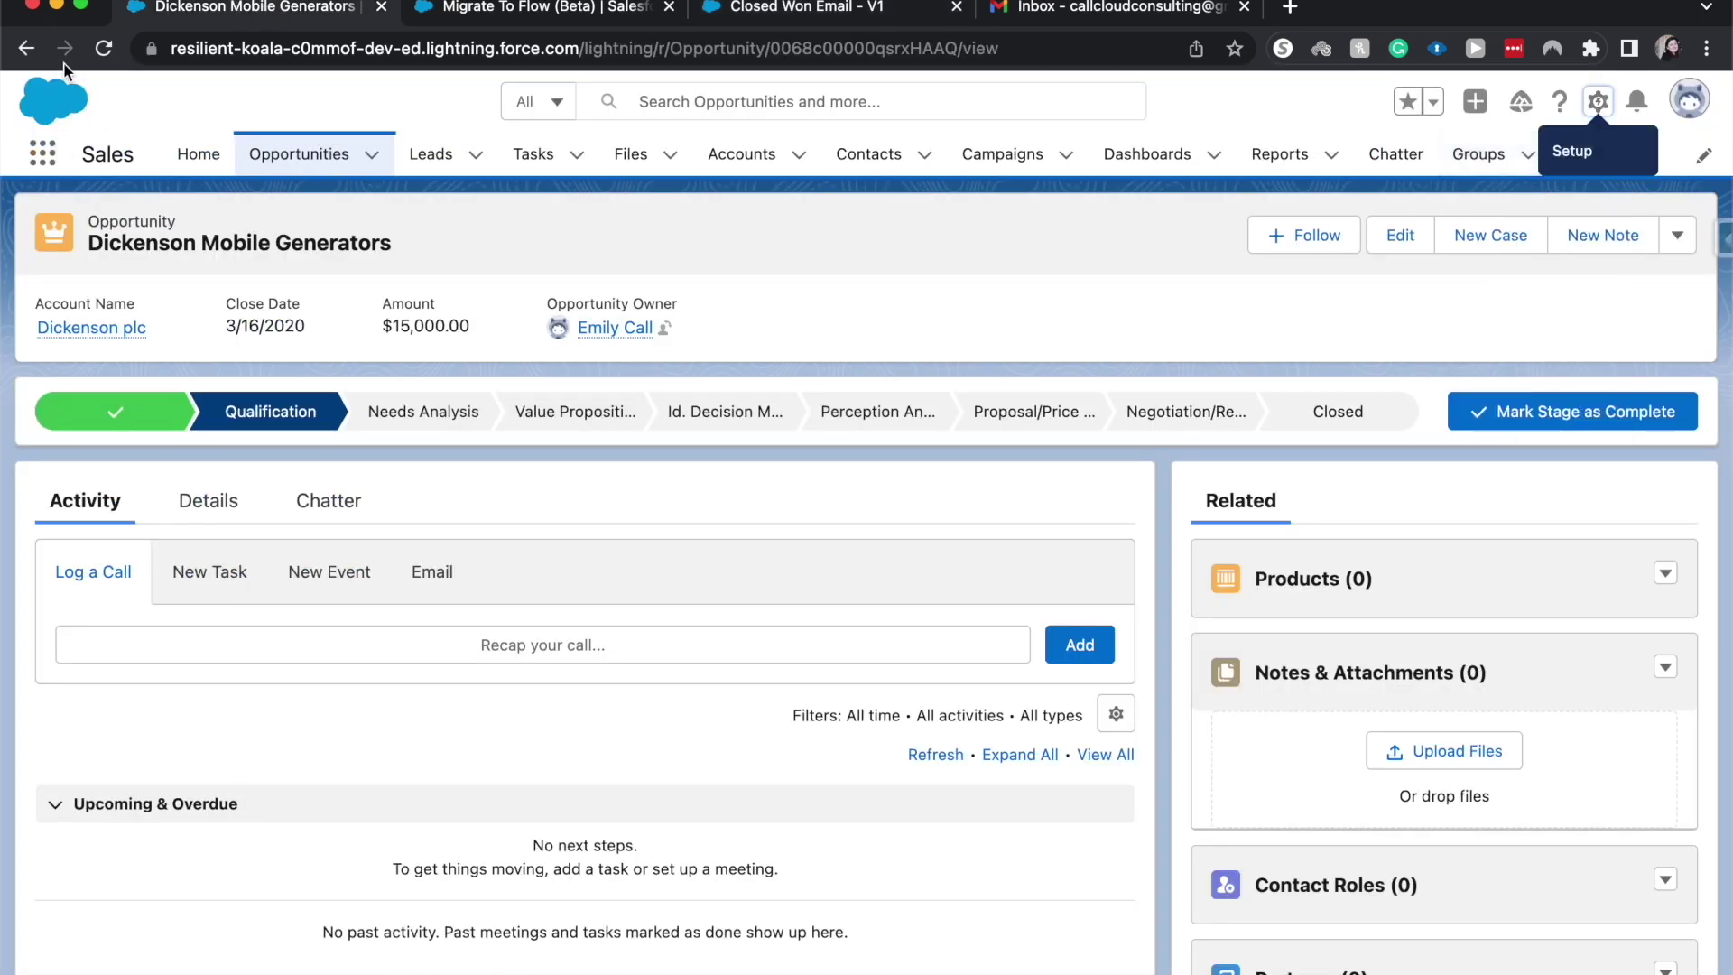
Step: Refresh the Dickenson Mobile Generators opportunity and save its closed stage as Closed Won
left_click(104, 48)
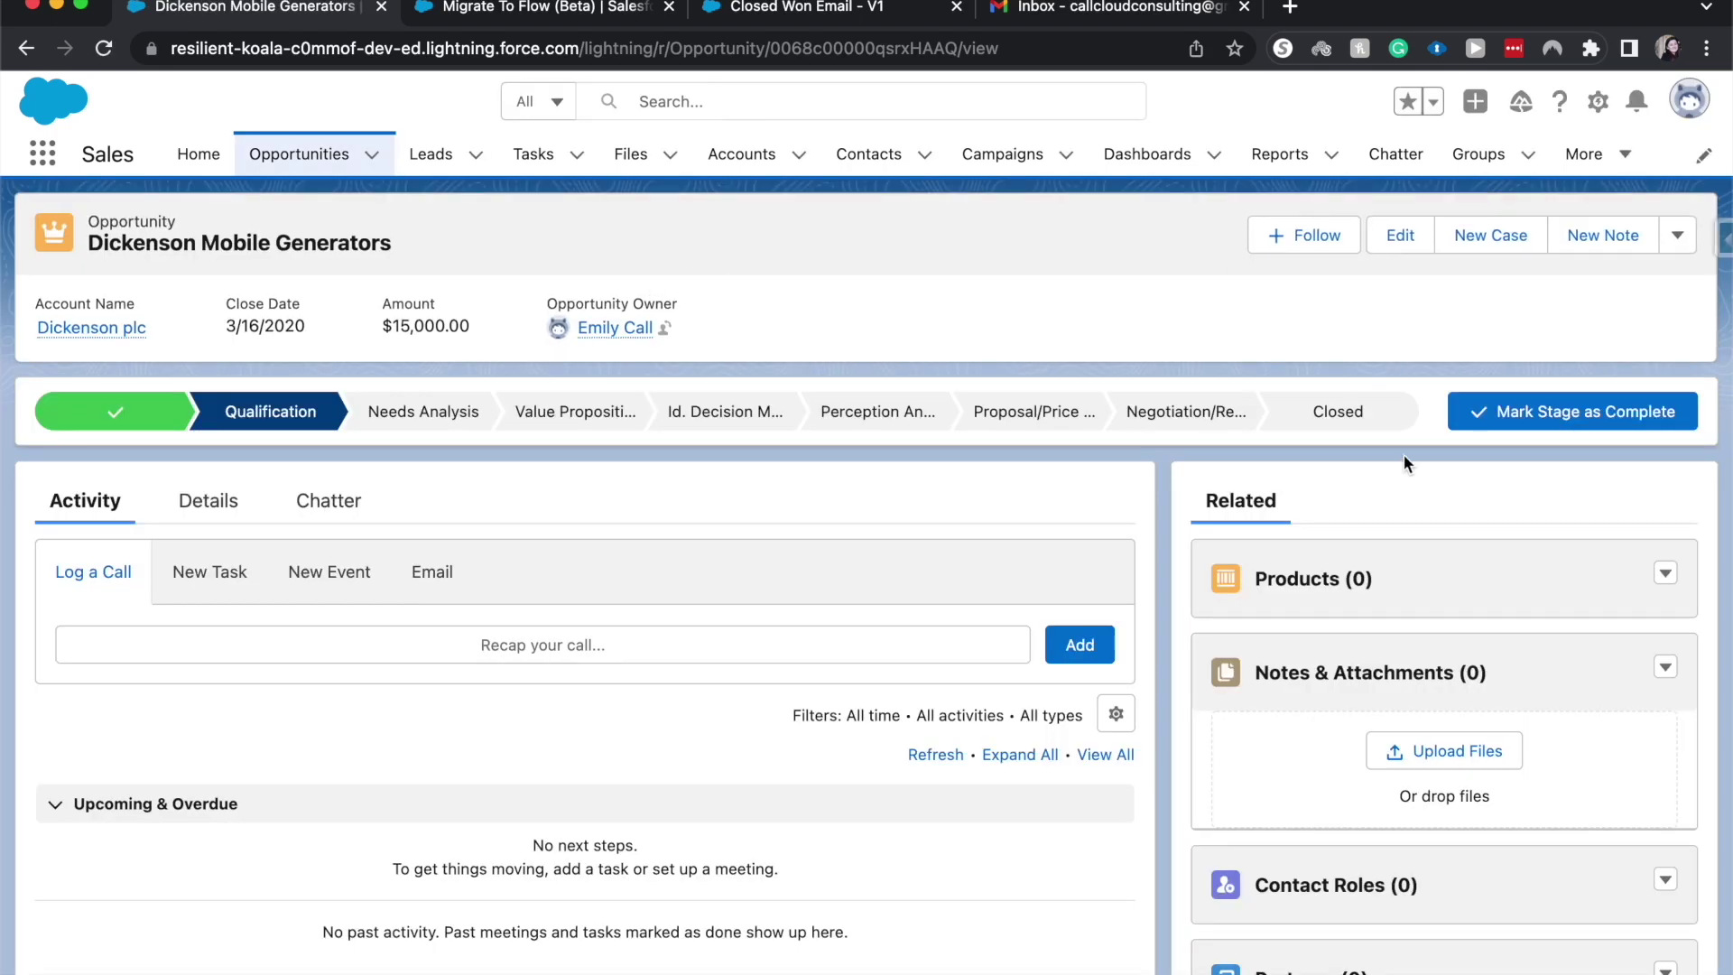
left_click(1384, 432)
left_click(1499, 426)
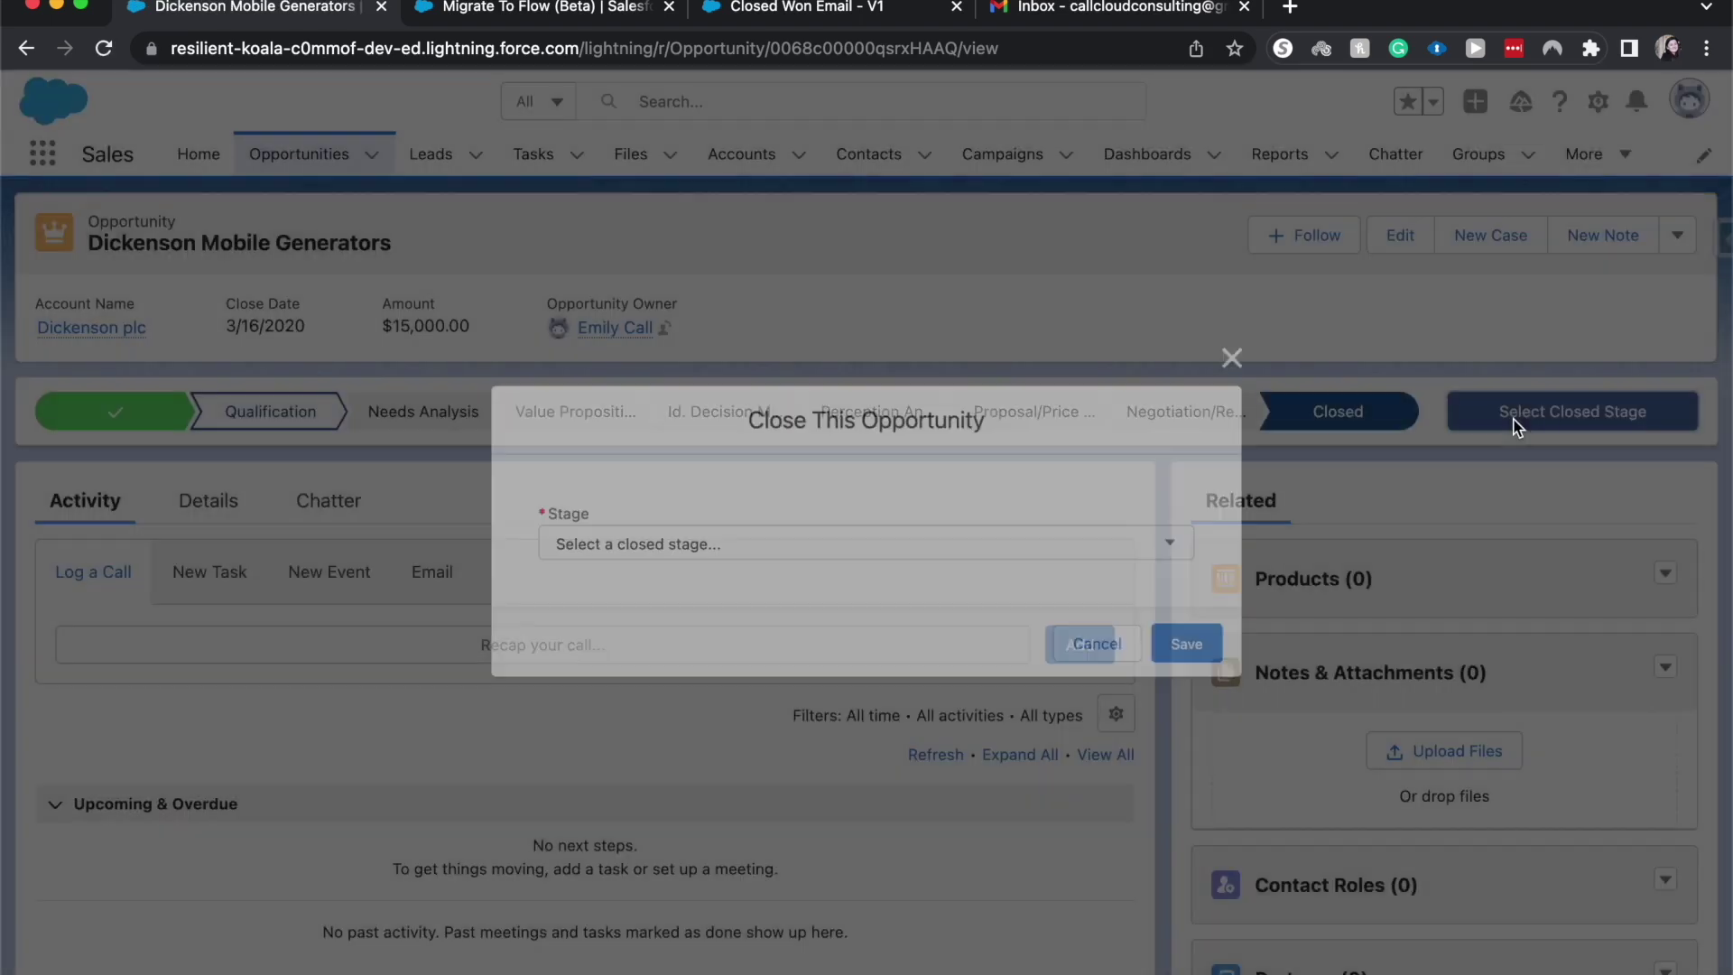
left_click(1039, 550)
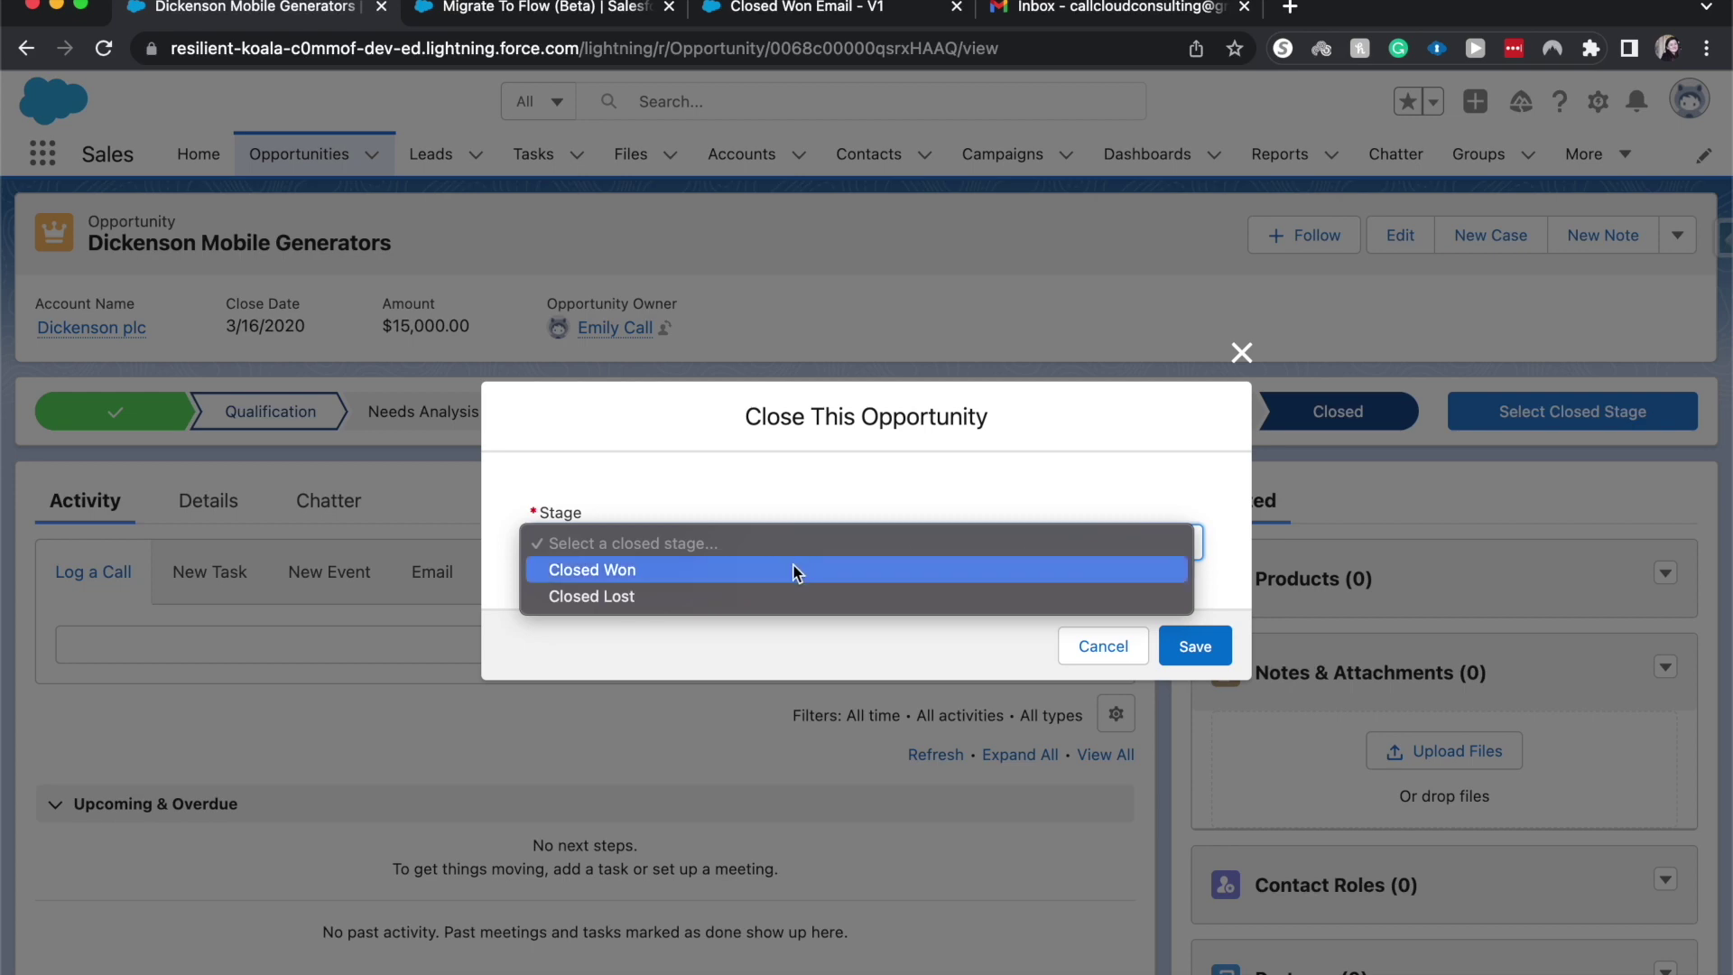
left_click(793, 572)
left_click(1191, 643)
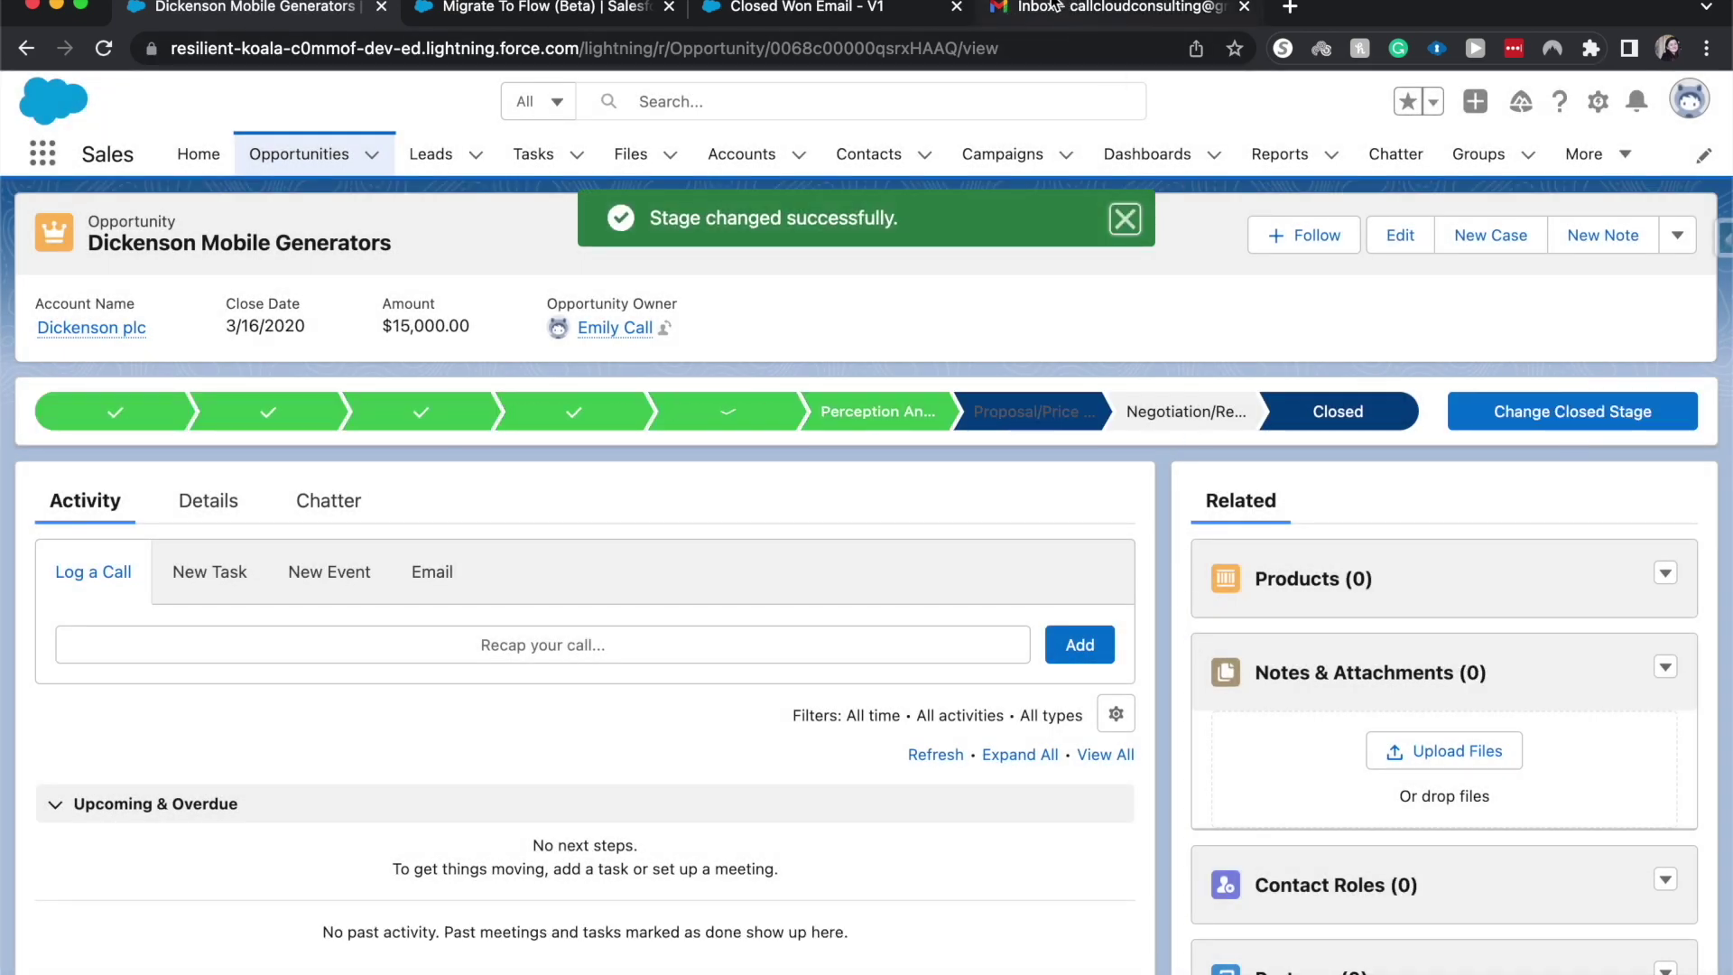
Step: In Gmail, open the 12:15 PM case auto-assignment email and highlight 'Dickenson plc'
left_click(1054, 20)
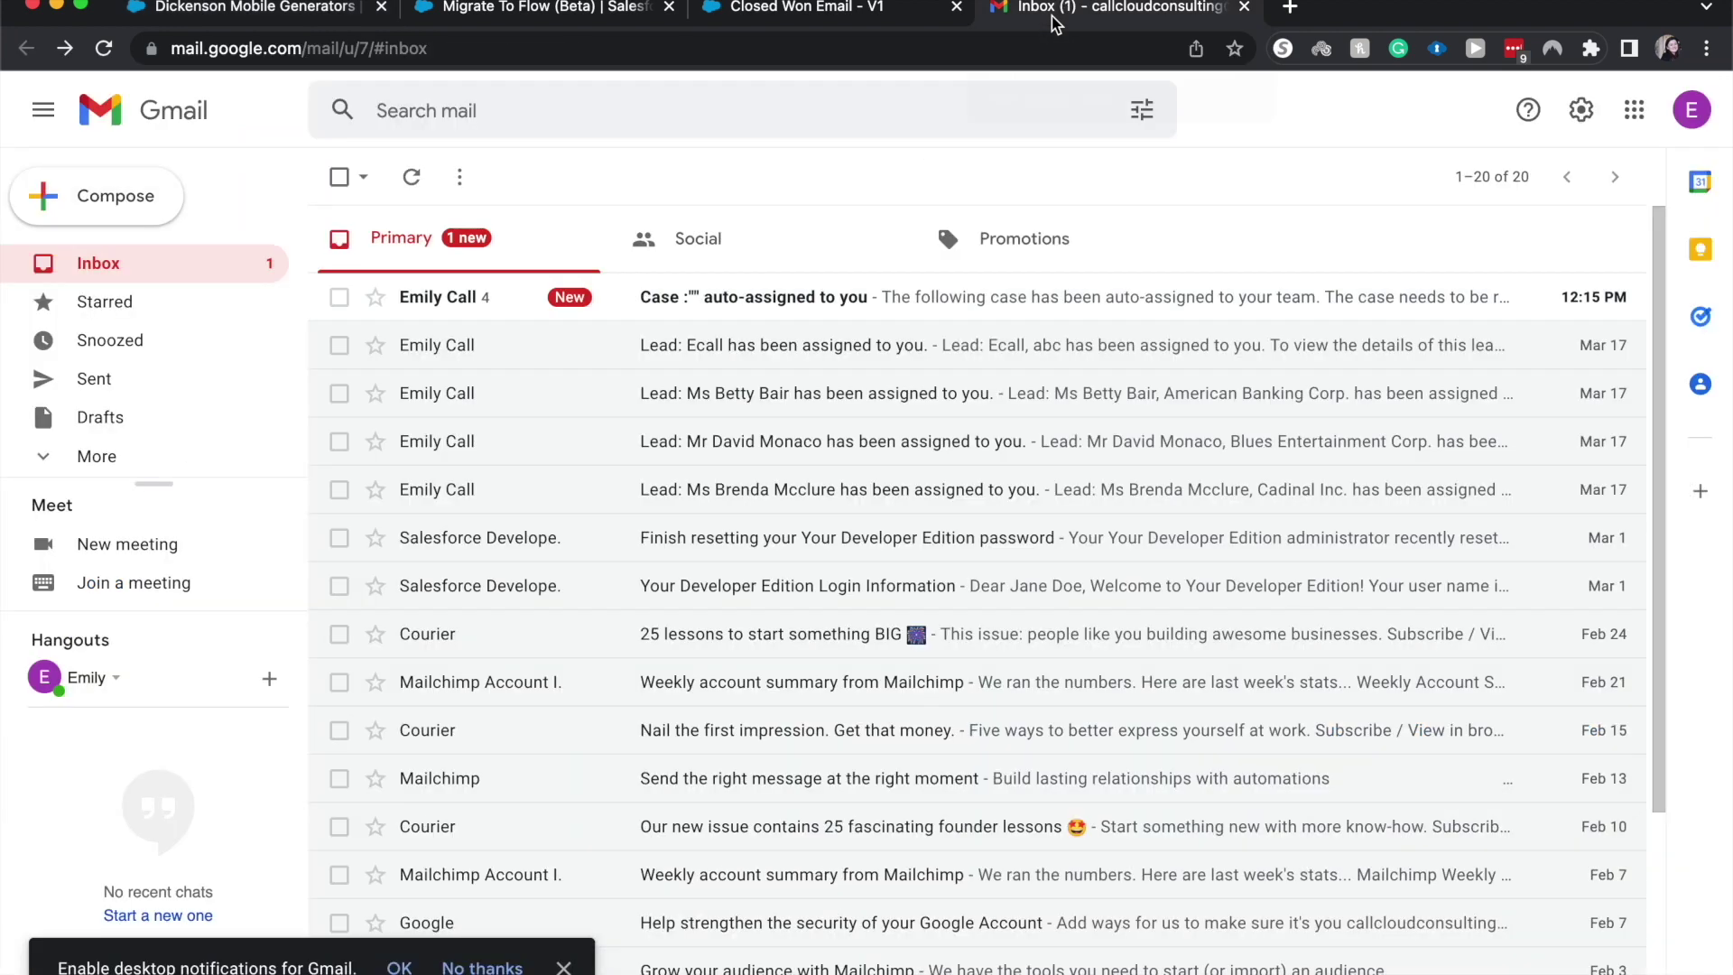
left_click(848, 295)
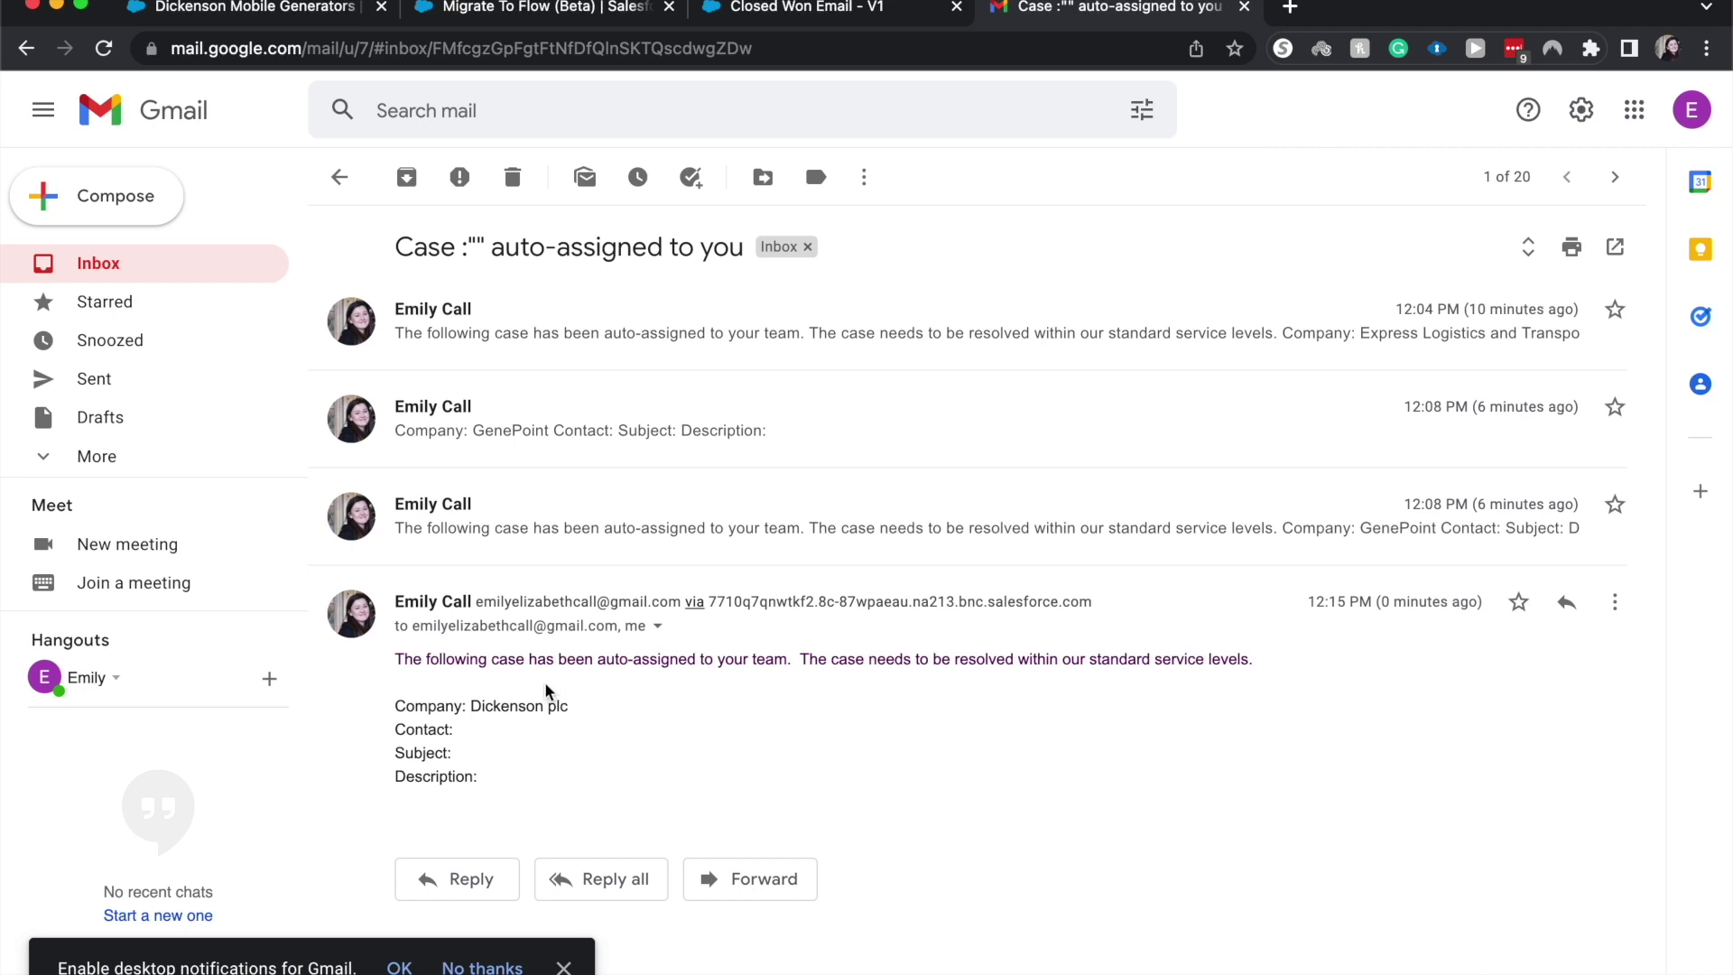
left_click_drag(565, 704, 514, 697)
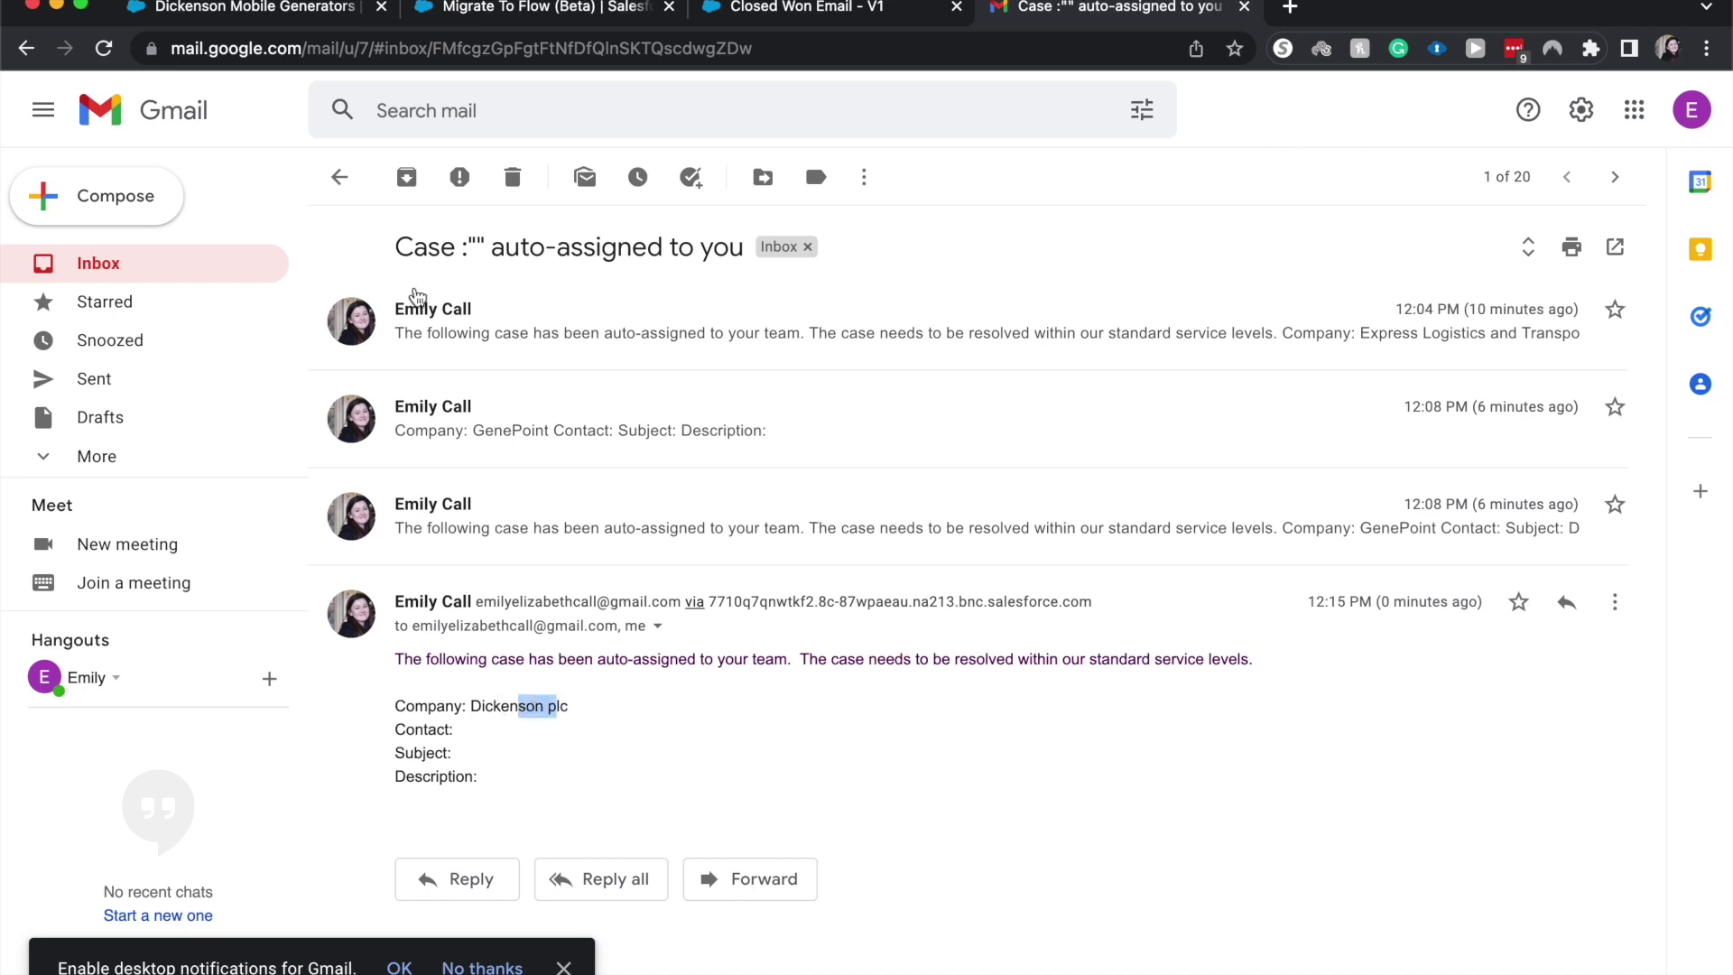